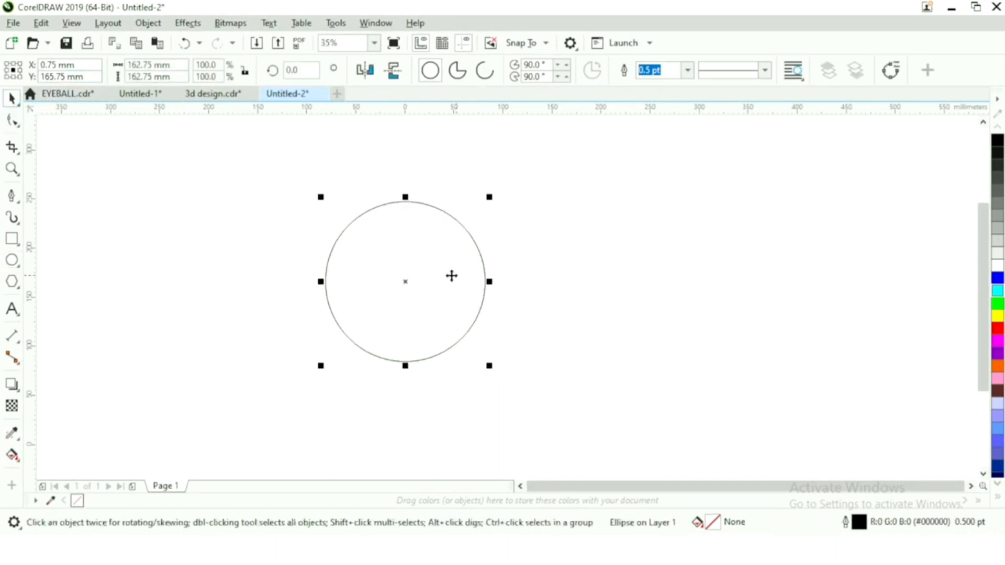
# Duplicate the circle about 18 mm right and 33 mm up, and trim the original circle with the overlapping copy.
pyautogui.moveTo(433, 276); pyautogui.dragTo(450, 243)
pyautogui.moveTo(211, 133); pyautogui.dragTo(231, 155)
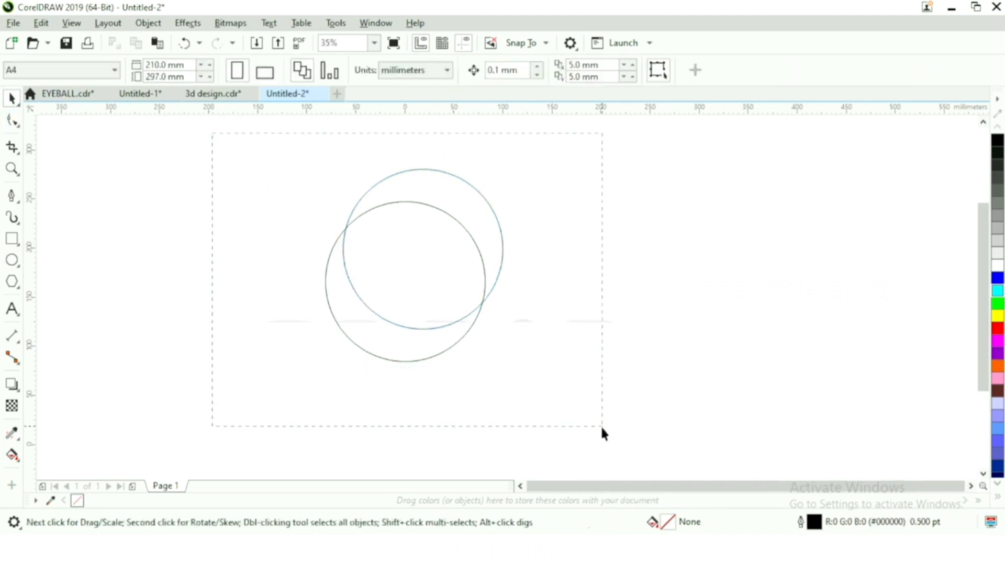
pyautogui.moveTo(601, 432); pyautogui.dragTo(600, 434)
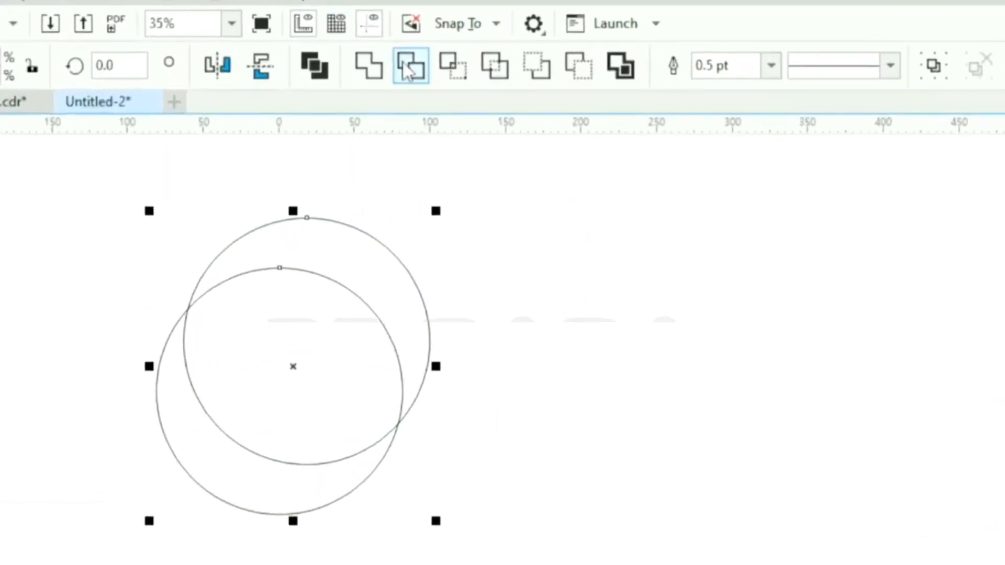
pyautogui.click(410, 66)
# Delete the upper trimming circle so that only the crescent remains.
pyautogui.click(337, 324)
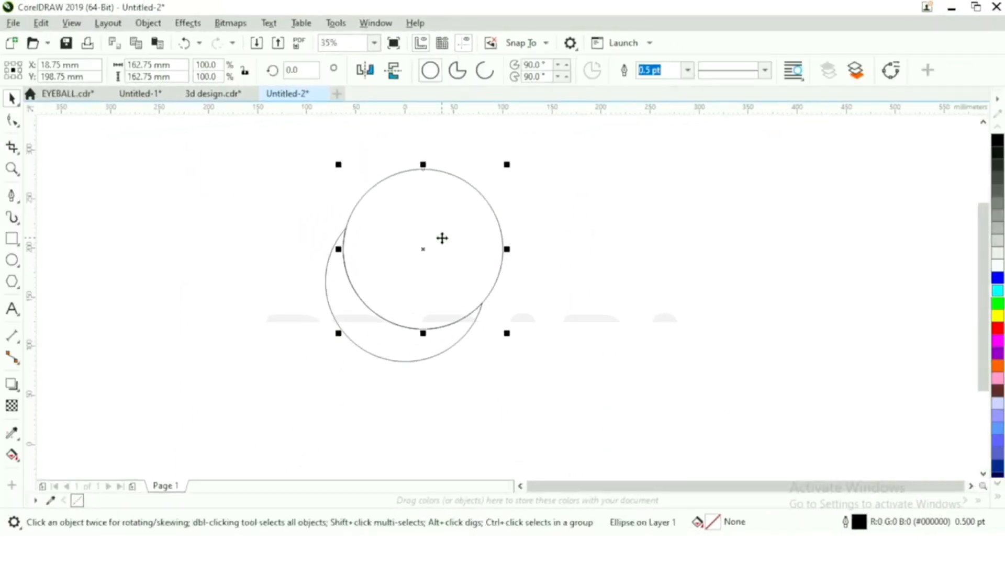
pyautogui.press('Delete')
pyautogui.click(367, 331)
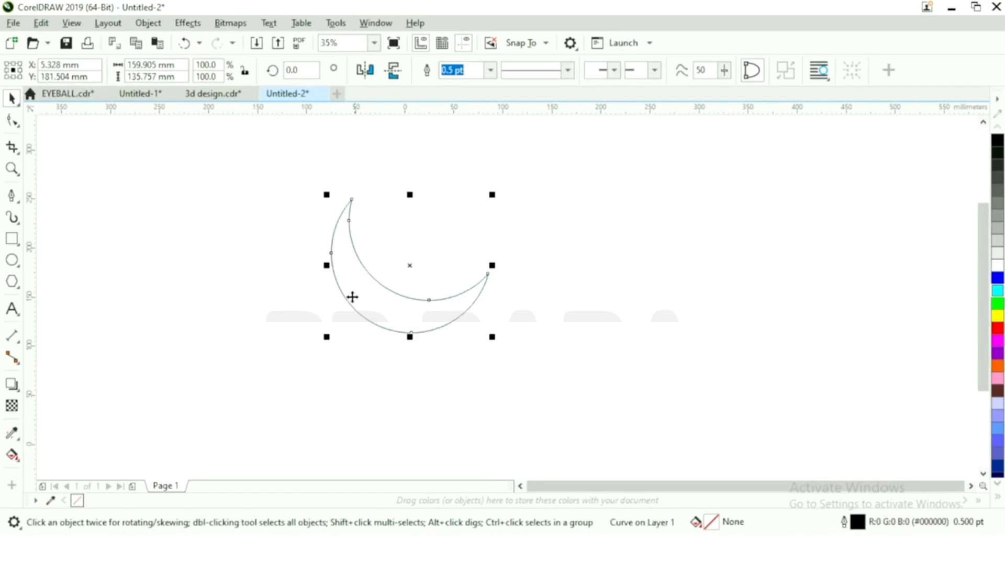
# Draw an ellipse about 68 by 45 mm at the crescent's upper tip and rotate it around that tip to about 301°.
pyautogui.click(11, 261)
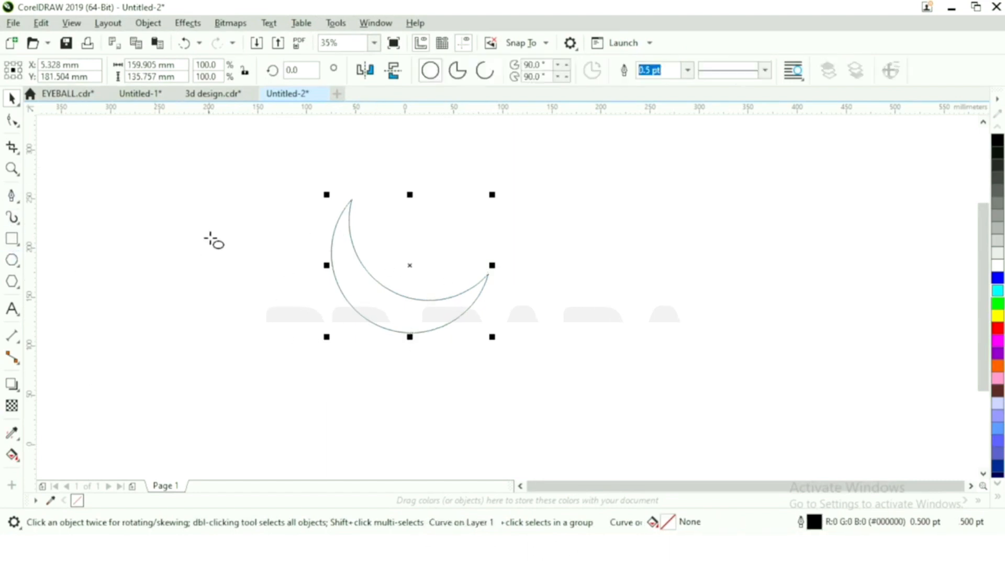
pyautogui.moveTo(352, 190); pyautogui.dragTo(421, 236)
pyautogui.click(11, 98)
pyautogui.moveTo(372, 207); pyautogui.dragTo(370, 199)
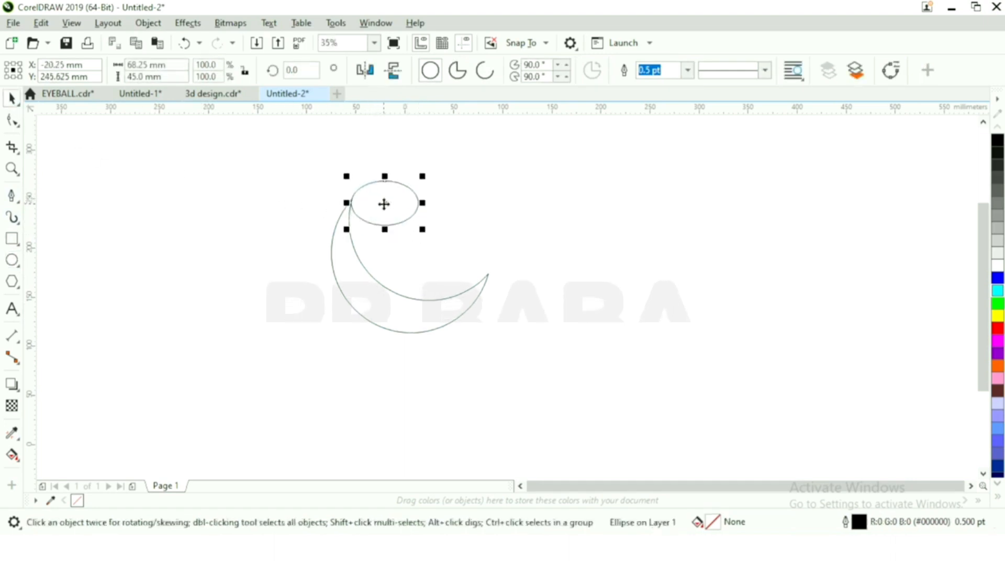
pyautogui.click(383, 204)
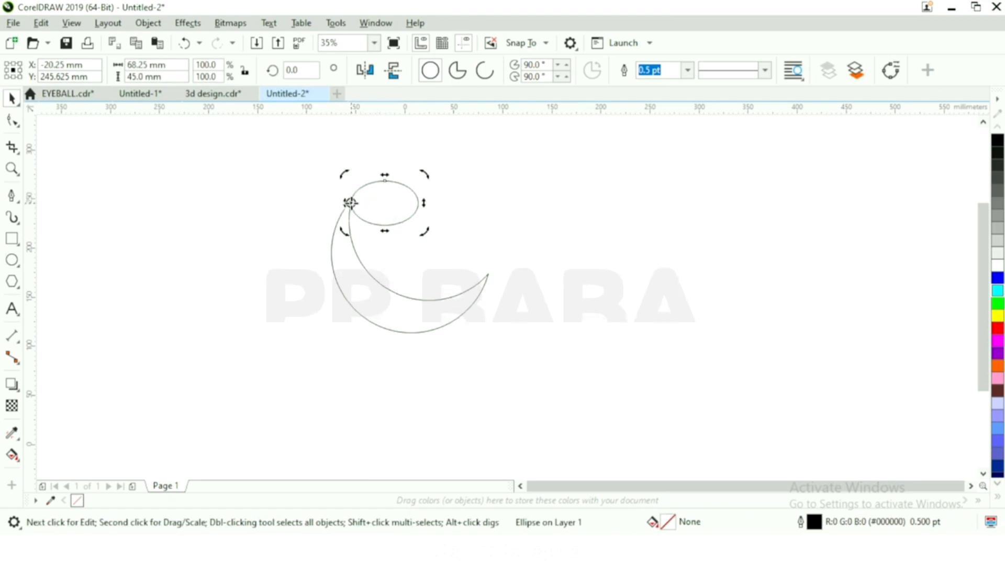
pyautogui.moveTo(430, 177)
pyautogui.mouseDown()
pyautogui.moveTo(438, 205)
pyautogui.moveTo(413, 260)
pyautogui.moveTo(423, 260)
pyautogui.mouseUp()
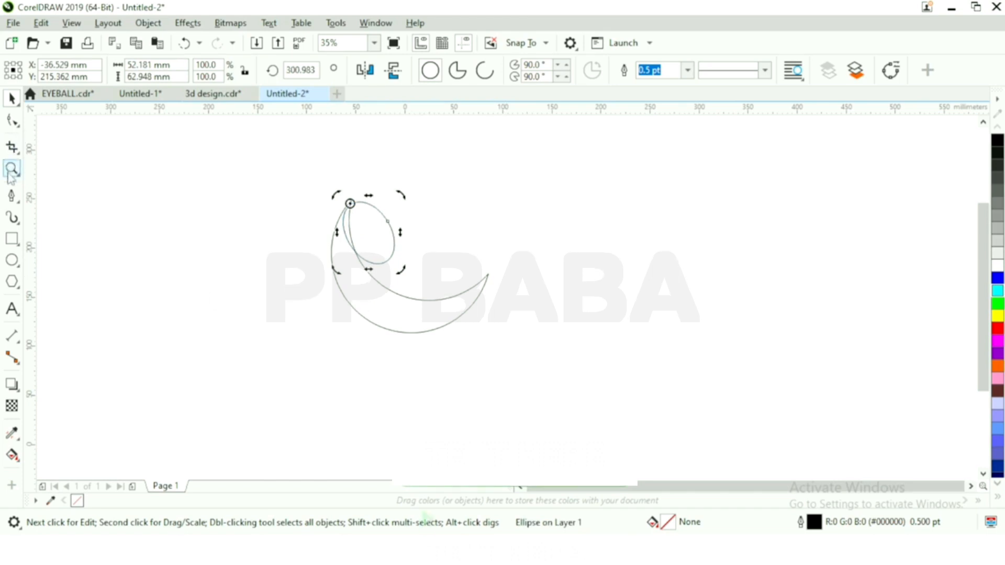
# Draw a straight Pen line from the ellipse's lower right edge to the crescent's right tip, spanning about 94.5 by 24 mm.
pyautogui.click(11, 196)
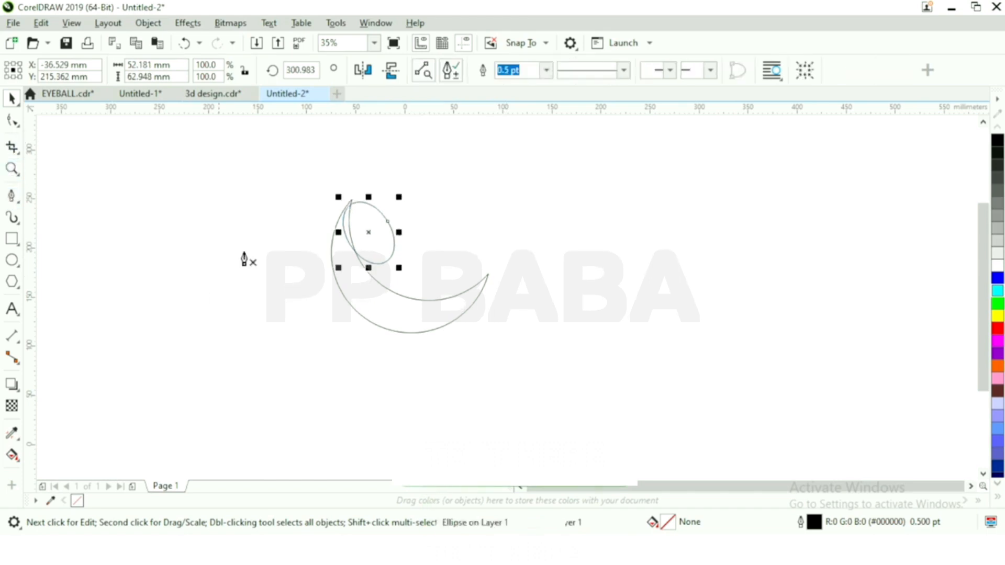
pyautogui.click(394, 254)
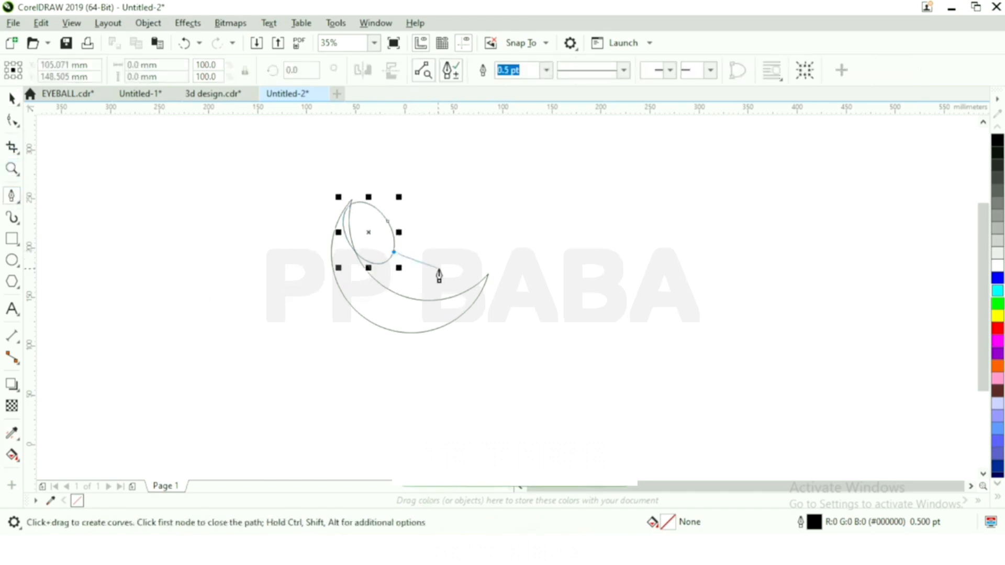
pyautogui.doubleClick(486, 276)
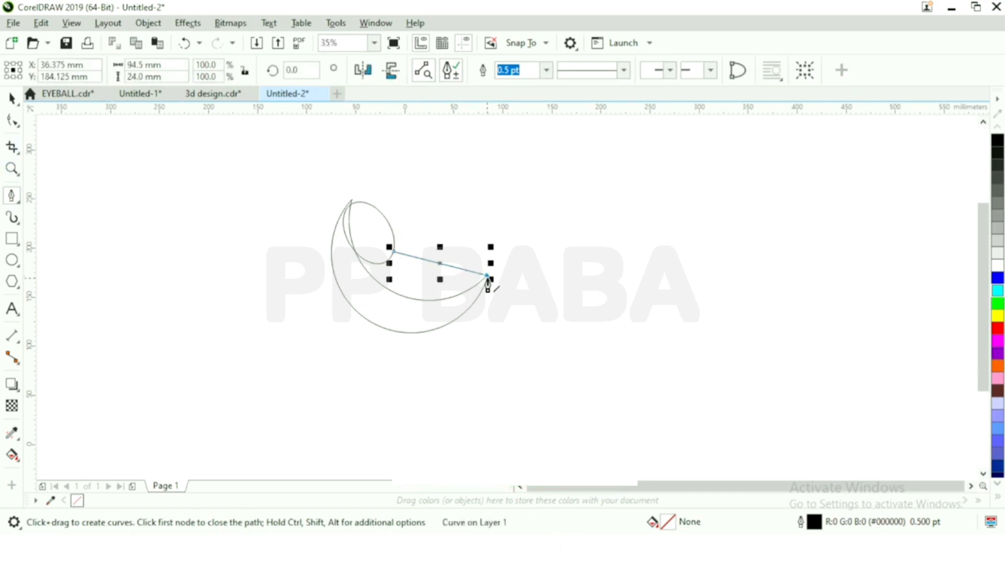
# Convert the connecting line to a curve and bend it downward, roughly following the crescent's inner edge.
pyautogui.click(11, 121)
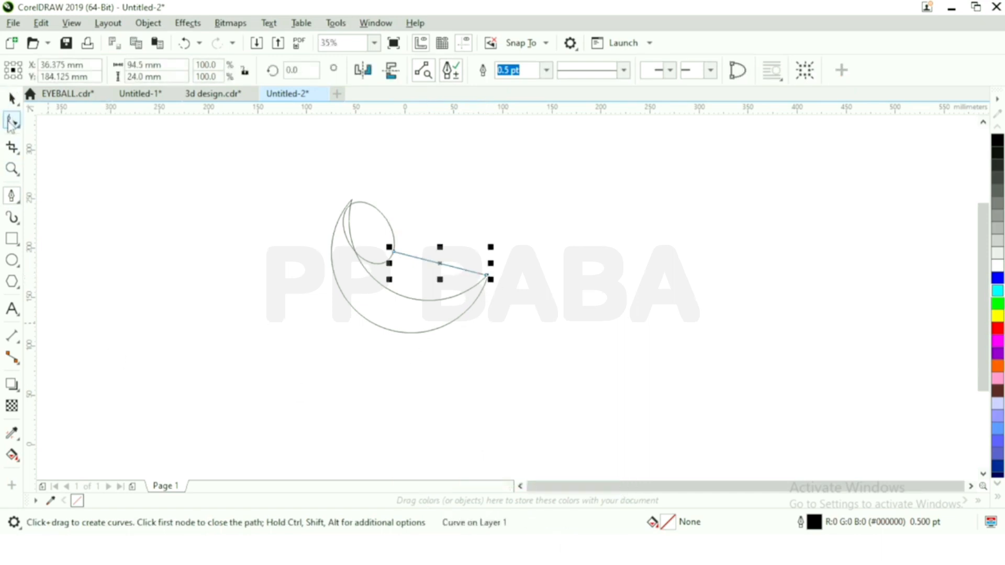
pyautogui.click(442, 263)
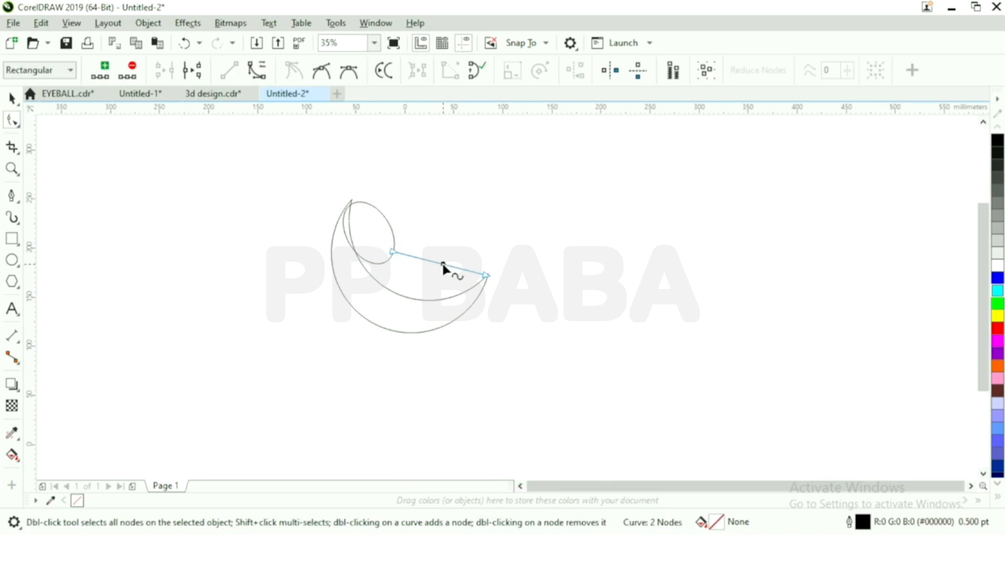
pyautogui.rightClick(443, 264)
pyautogui.click(500, 366)
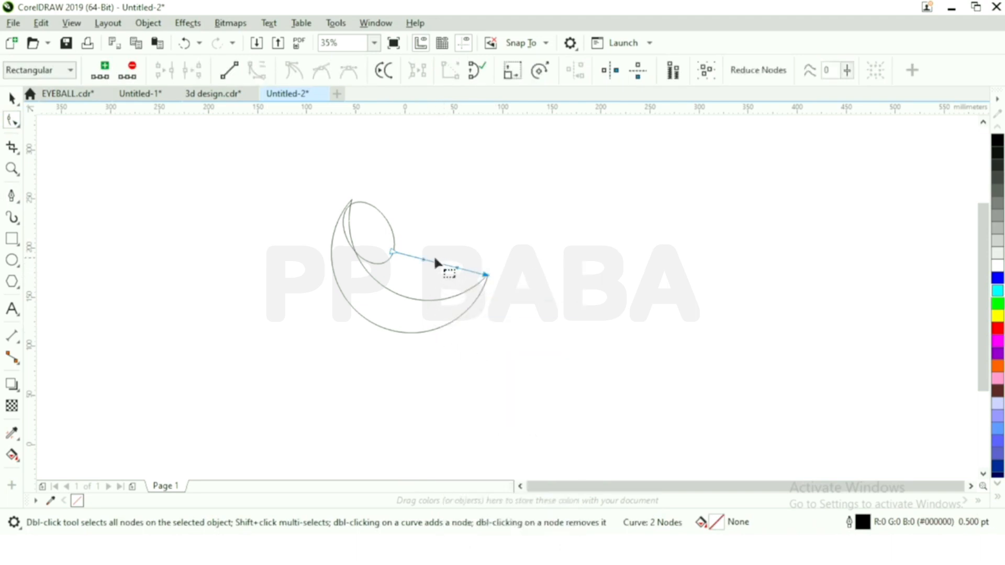
pyautogui.moveTo(423, 261); pyautogui.dragTo(449, 285)
pyautogui.moveTo(391, 251); pyautogui.dragTo(392, 253)
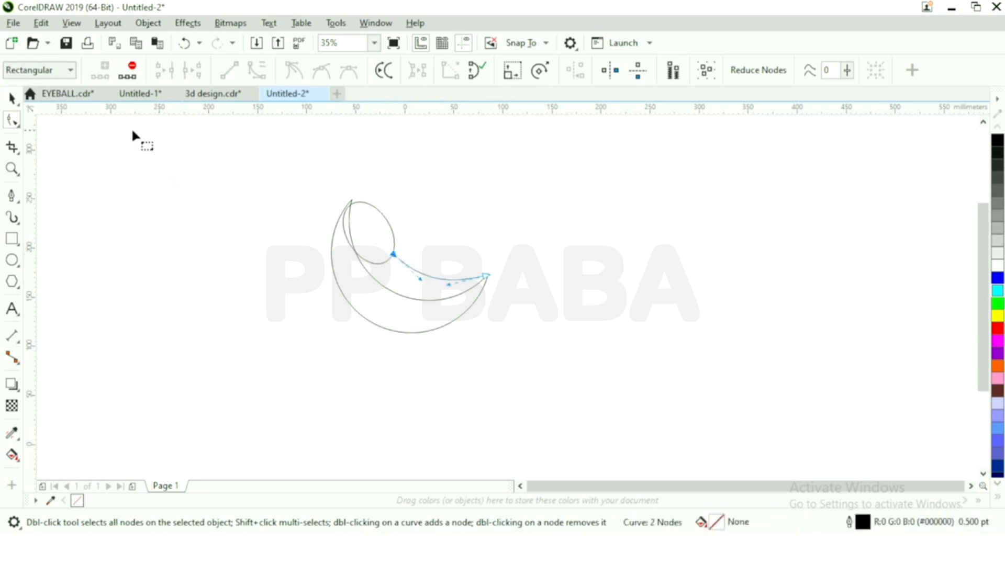
# Nudge the rotated ellipse up by about 3.3 mm.
pyautogui.click(12, 98)
pyautogui.click(388, 226)
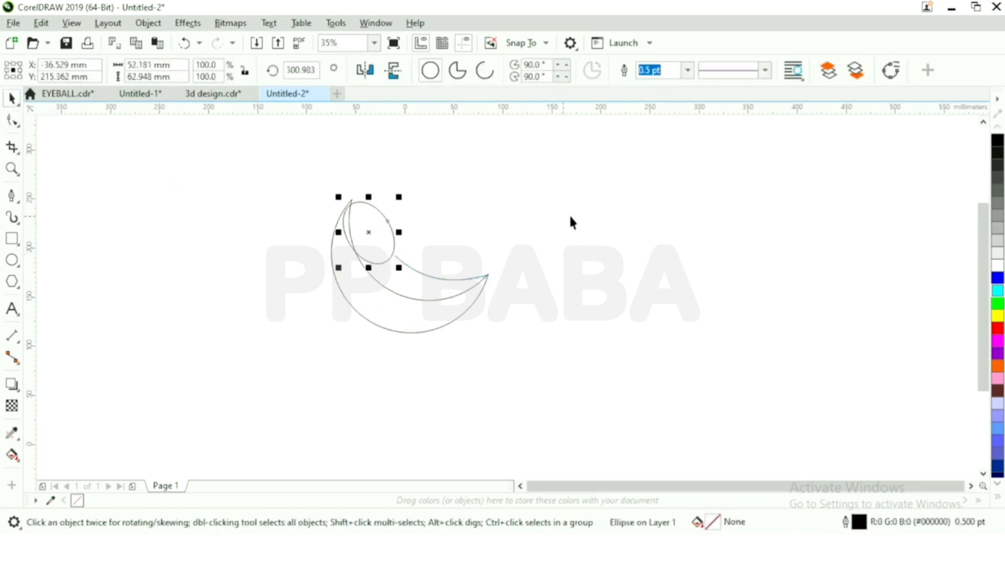
pyautogui.press('Up')
pyautogui.press('Up')
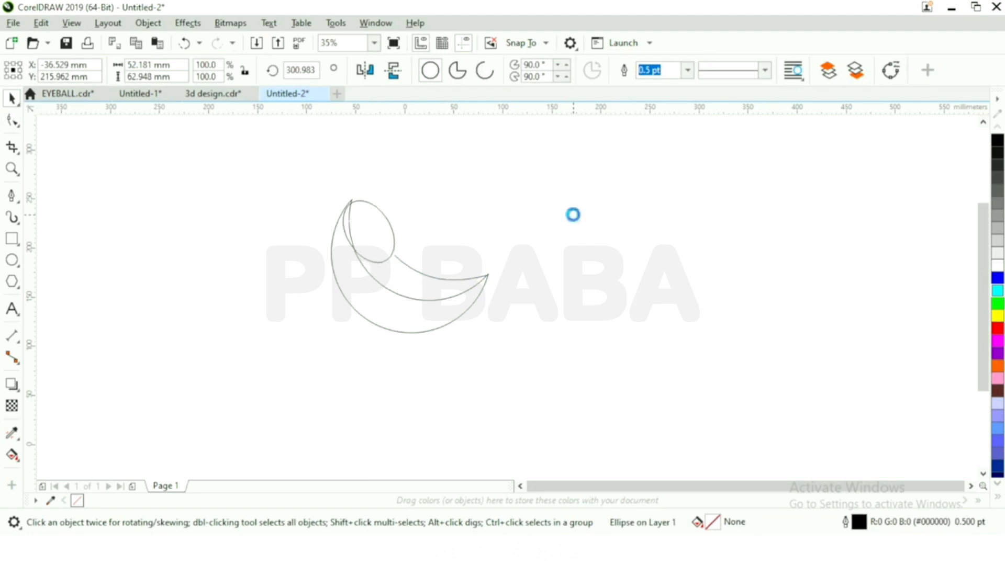
pyautogui.press('Up')
pyautogui.press('Up')
pyautogui.press('Up')
pyautogui.press('Up')
pyautogui.press('Up')
pyautogui.press('Up')
pyautogui.press('Up')
pyautogui.press('Up')
pyautogui.press('Up')
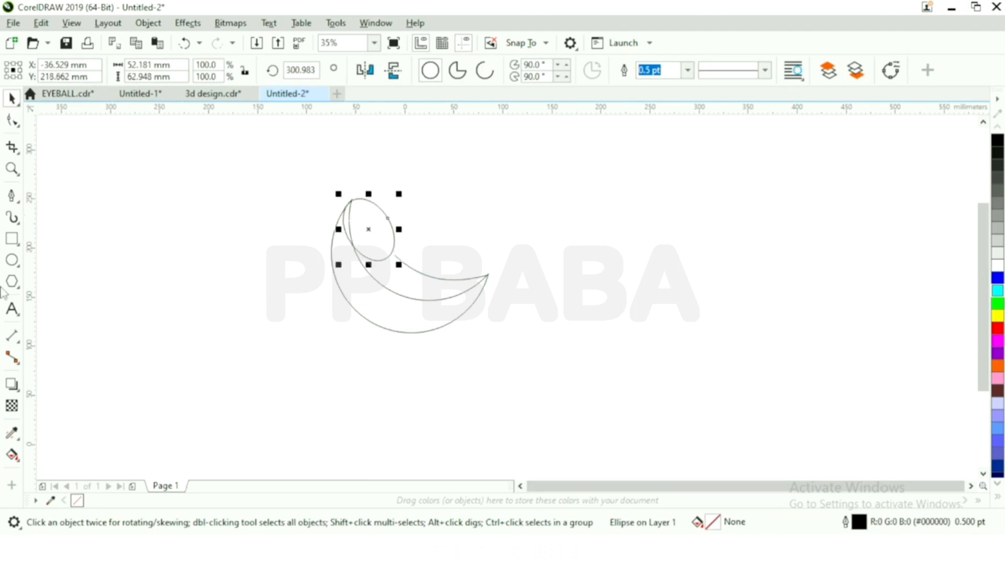
# Move the connecting curve's end nodes so they meet the ellipse's edge and the crescent's right tip.
pyautogui.click(12, 121)
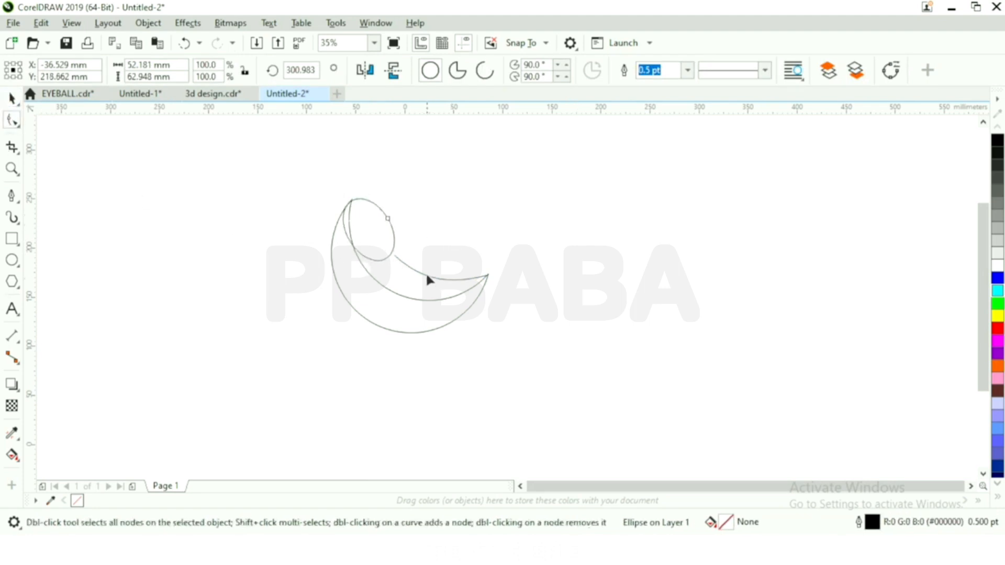
pyautogui.click(404, 263)
pyautogui.moveTo(394, 255); pyautogui.dragTo(393, 261)
pyautogui.scroll(3, 407, 244)
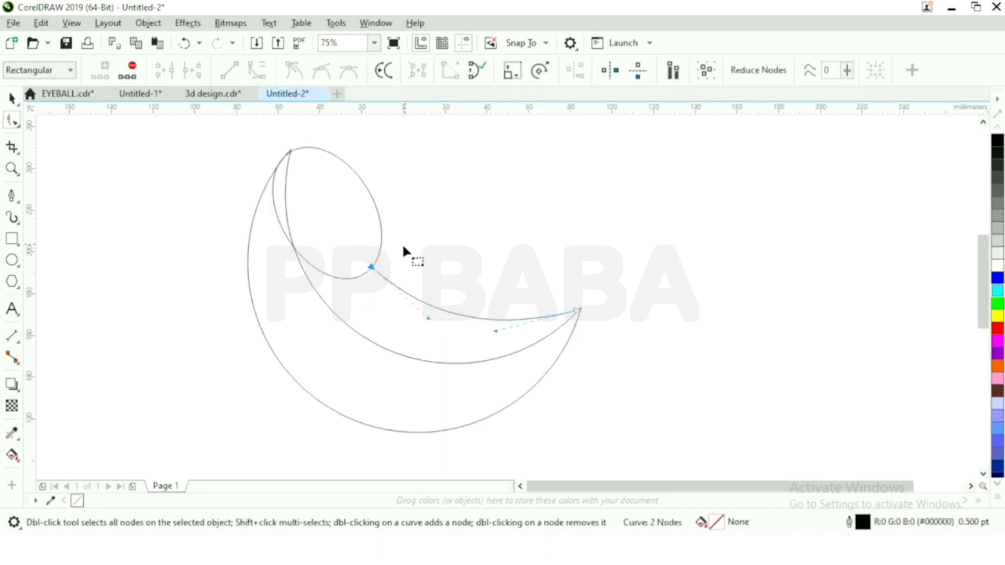
pyautogui.click(396, 266)
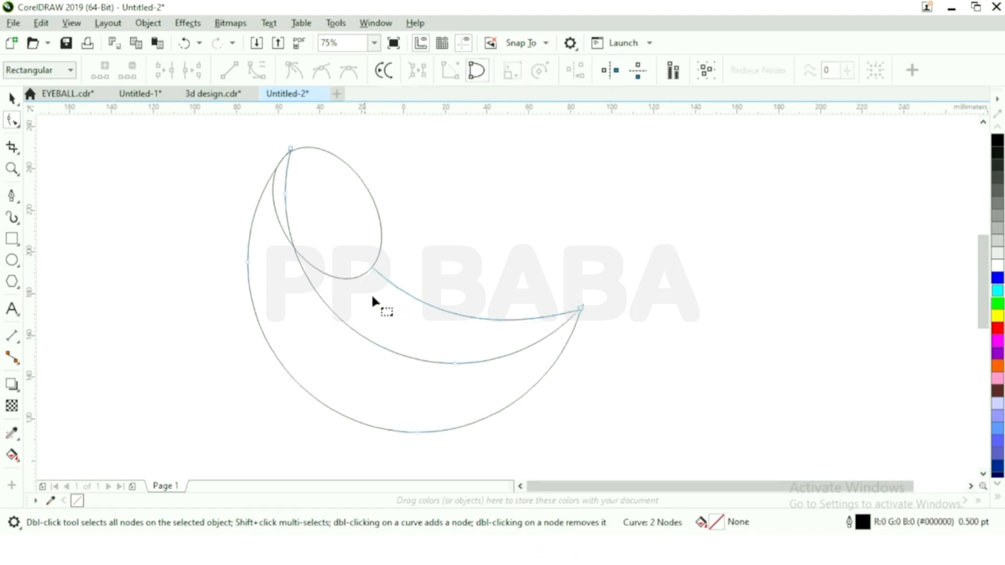
pyautogui.scroll(6, 381, 275)
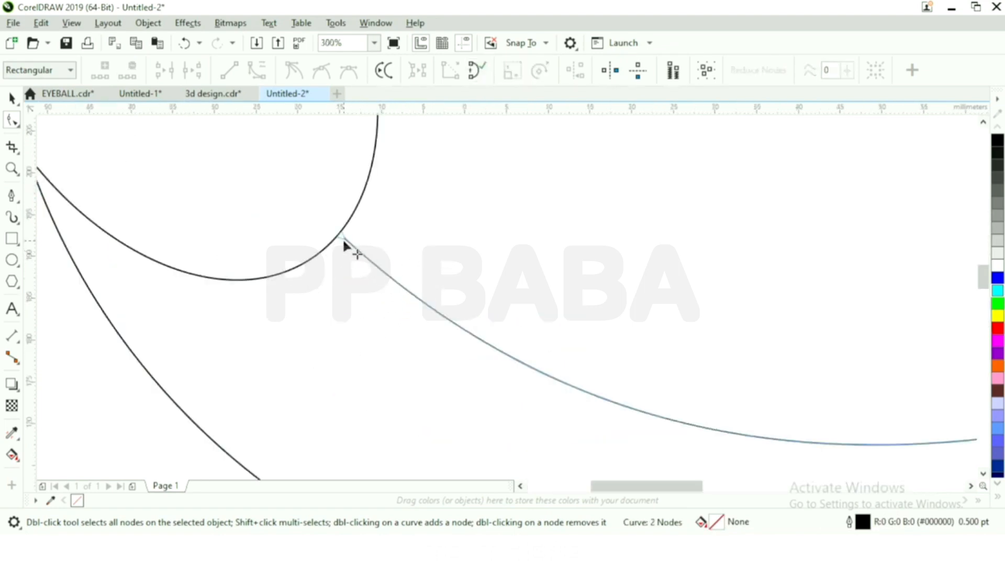
pyautogui.moveTo(343, 239)
pyautogui.mouseDown()
pyautogui.moveTo(328, 231)
pyautogui.moveTo(339, 238)
pyautogui.mouseUp()
pyautogui.scroll(-2, 375, 272)
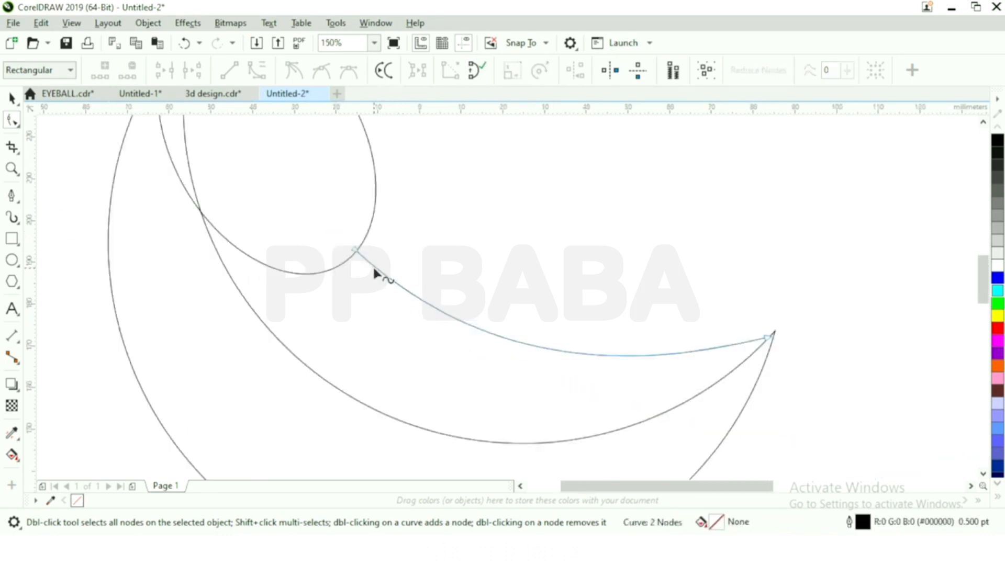
pyautogui.moveTo(767, 338); pyautogui.dragTo(778, 332)
pyautogui.scroll(-1, 537, 260)
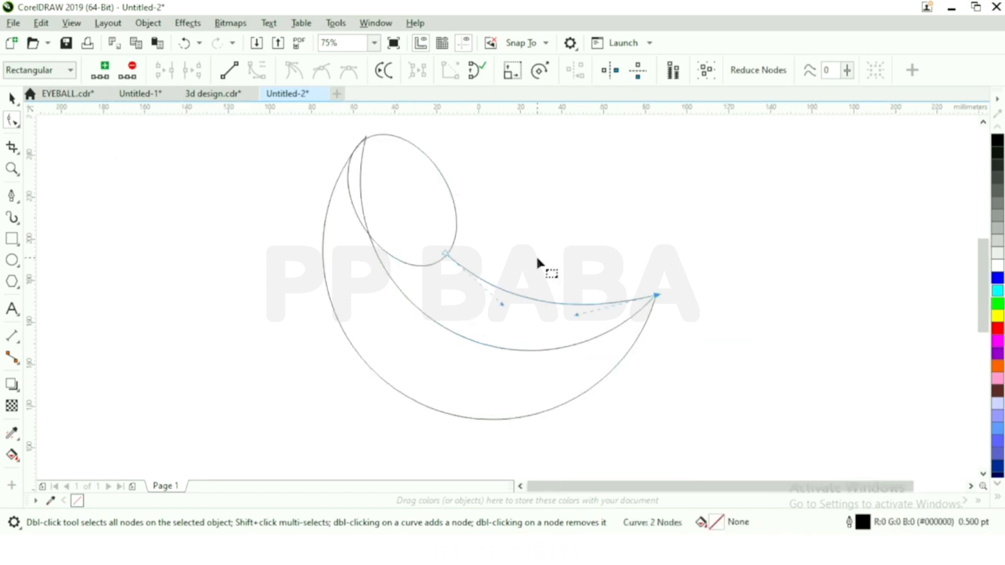
# Nudge the ellipse to about X -35.129 mm, Y 220.062 mm so it overlaps the connecting curve's end.
pyautogui.click(375, 134)
pyautogui.click(12, 99)
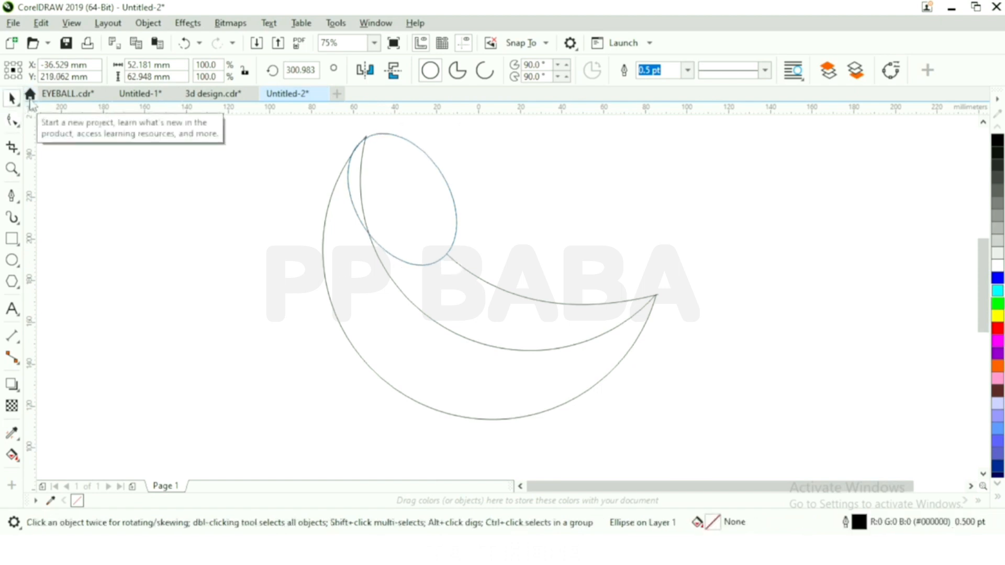
pyautogui.press('Right')
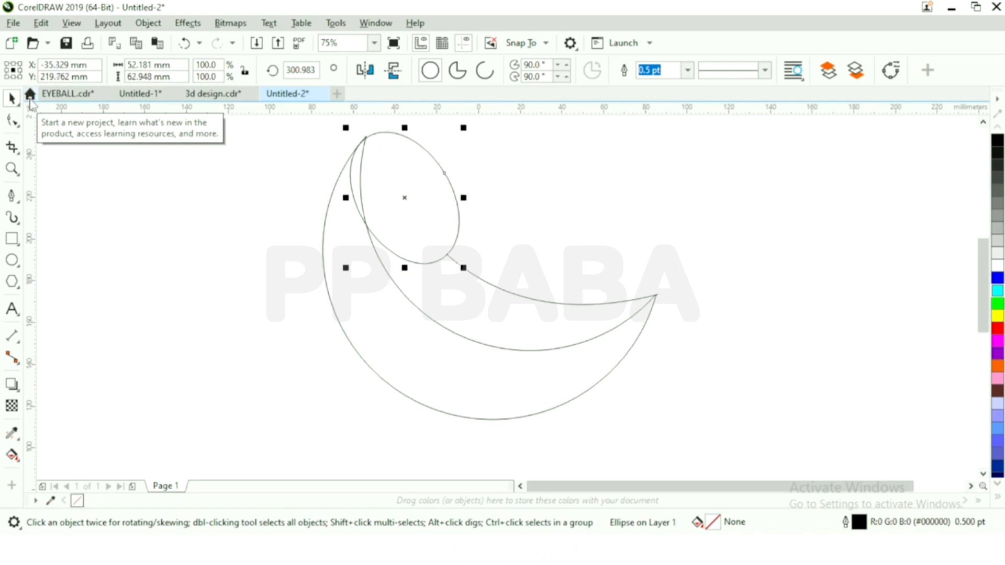
pyautogui.press('Right')
pyautogui.press('Up')
pyautogui.press('Up')
pyautogui.press('Up')
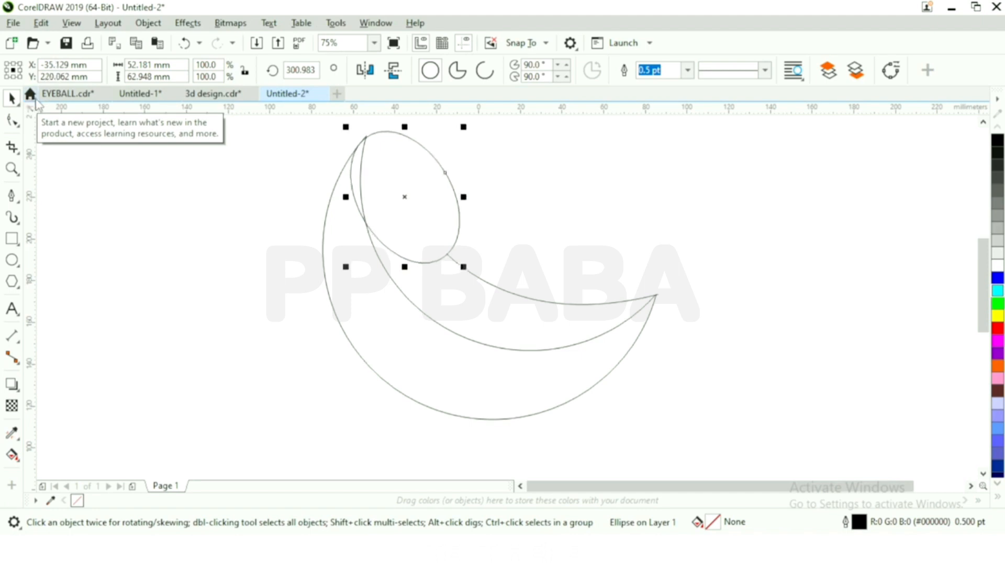
# Apply Smart Fill in blue-grey to the outer crescent, the thin sliver, the inner band and the ellipse regions.
pyautogui.click(17, 463)
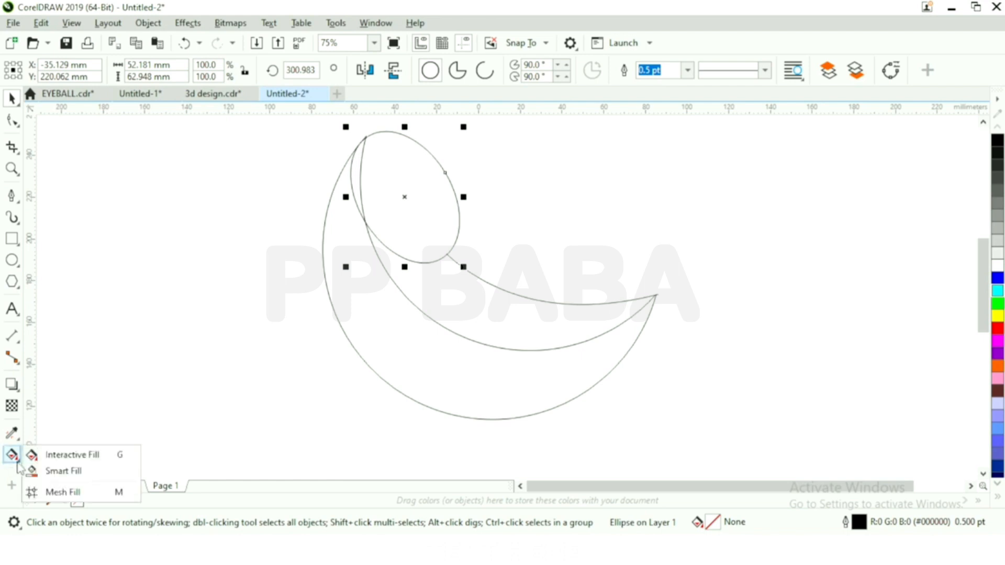
pyautogui.click(59, 472)
pyautogui.click(432, 358)
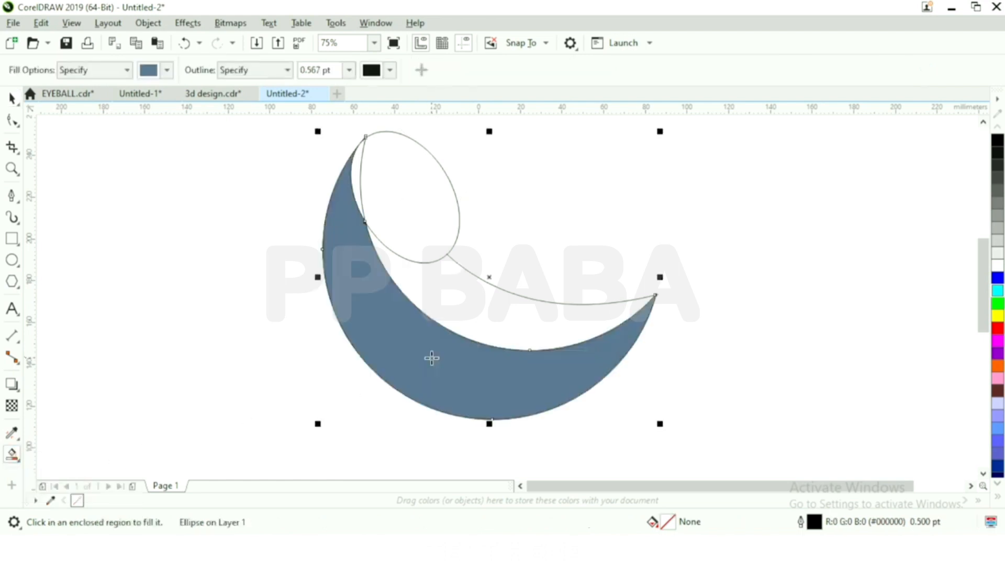
pyautogui.click(355, 166)
pyautogui.click(497, 322)
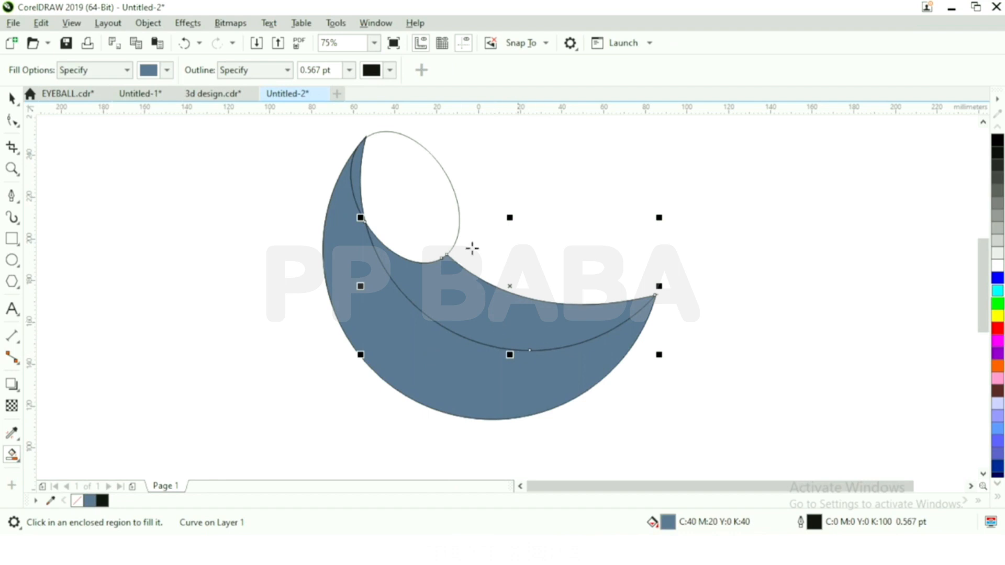
pyautogui.click(397, 197)
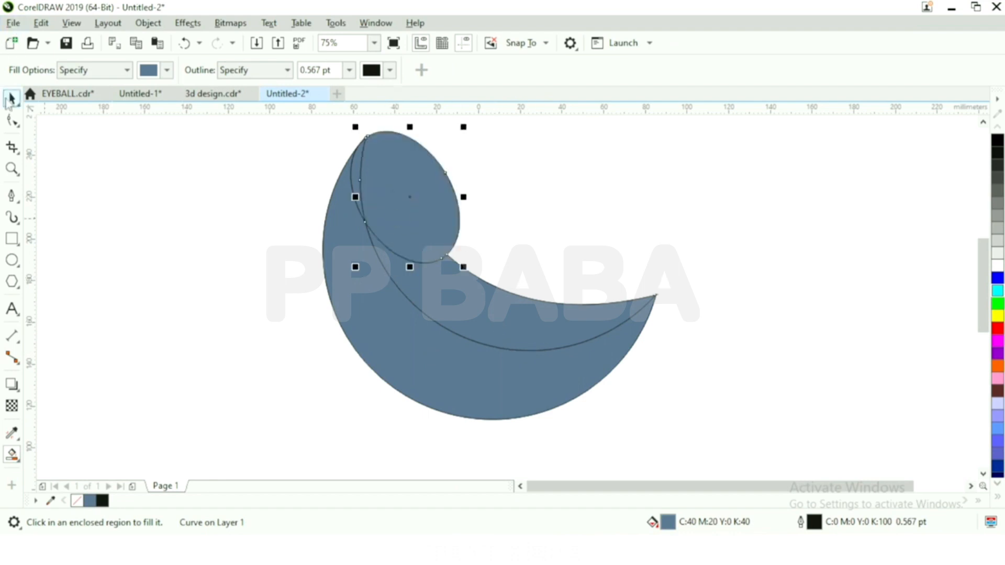
# Recolour the filled ellipse and inner band regions together with pure blue (R:0 G:0 B:255).
pyautogui.press('space')
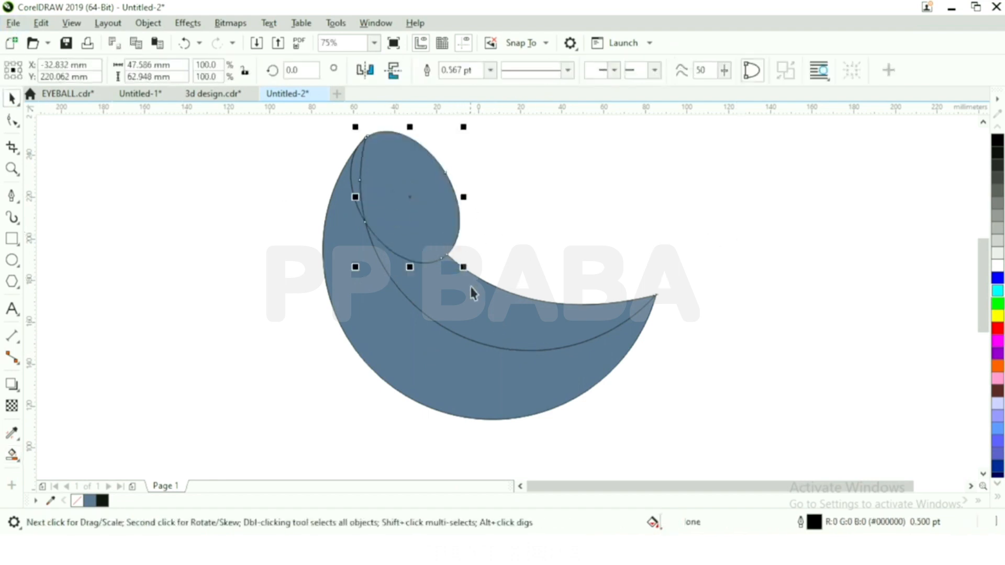
pyautogui.click(497, 325)
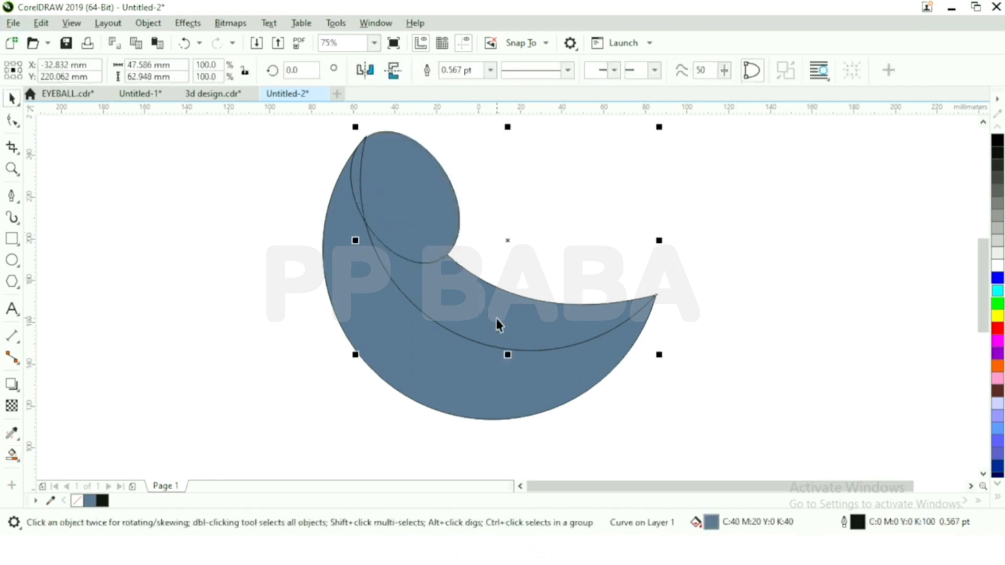
pyautogui.click(997, 283)
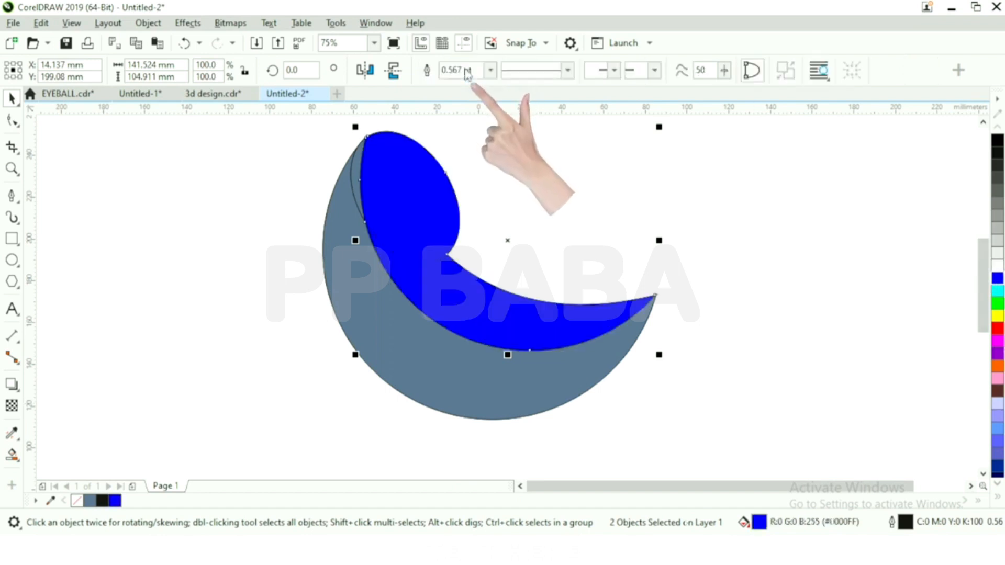
pyautogui.click(296, 212)
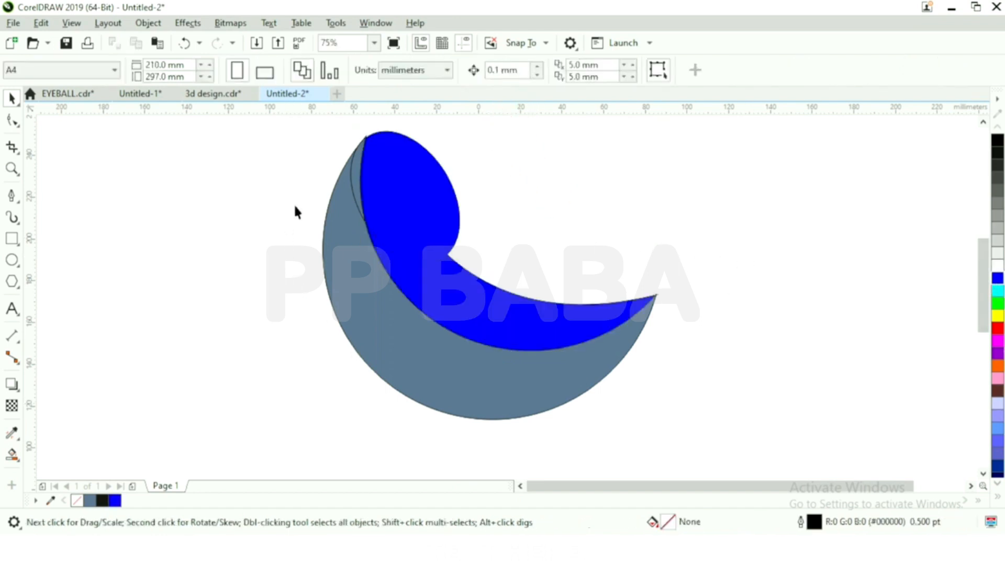
# Fill the thin sliver and the outer crescent together with black.
pyautogui.click(360, 171)
pyautogui.keyDown('shift'); pyautogui.click(376, 321); pyautogui.keyUp('shift')
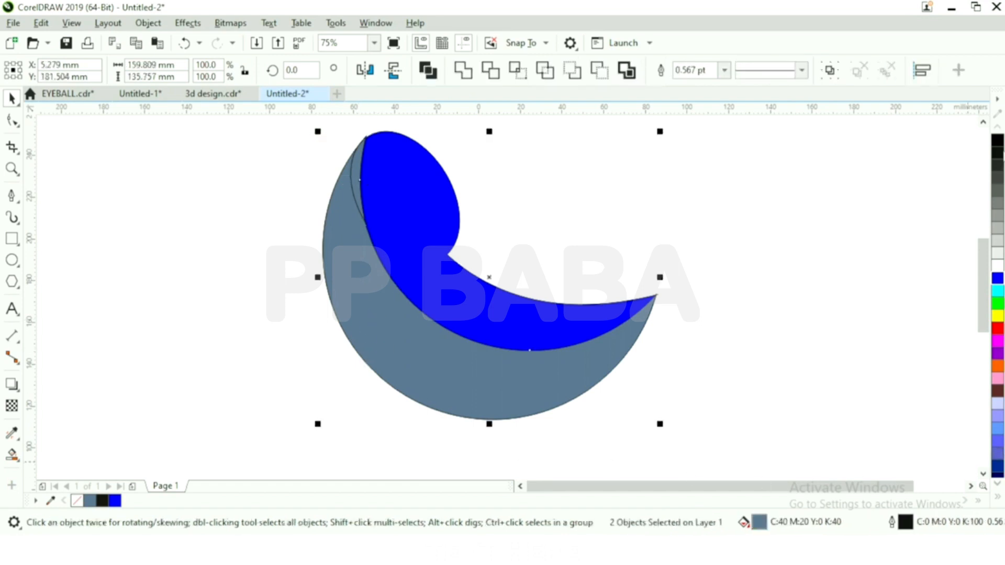
pyautogui.click(998, 140)
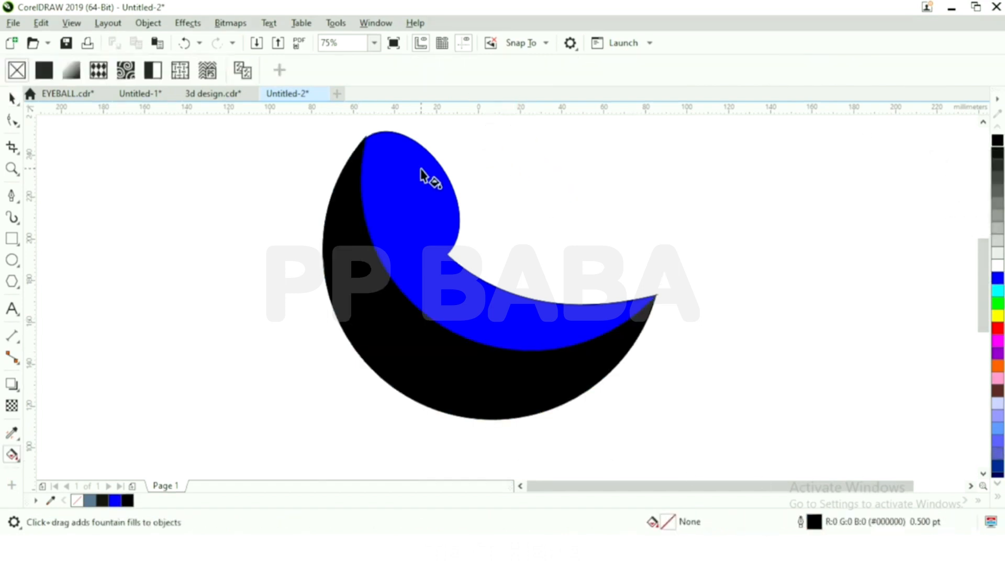
# Apply a linear fountain fill to the inner blue shape, running from its rounded head down into the outer crescent.
pyautogui.click(480, 303)
pyautogui.moveTo(410, 190); pyautogui.dragTo(490, 317)
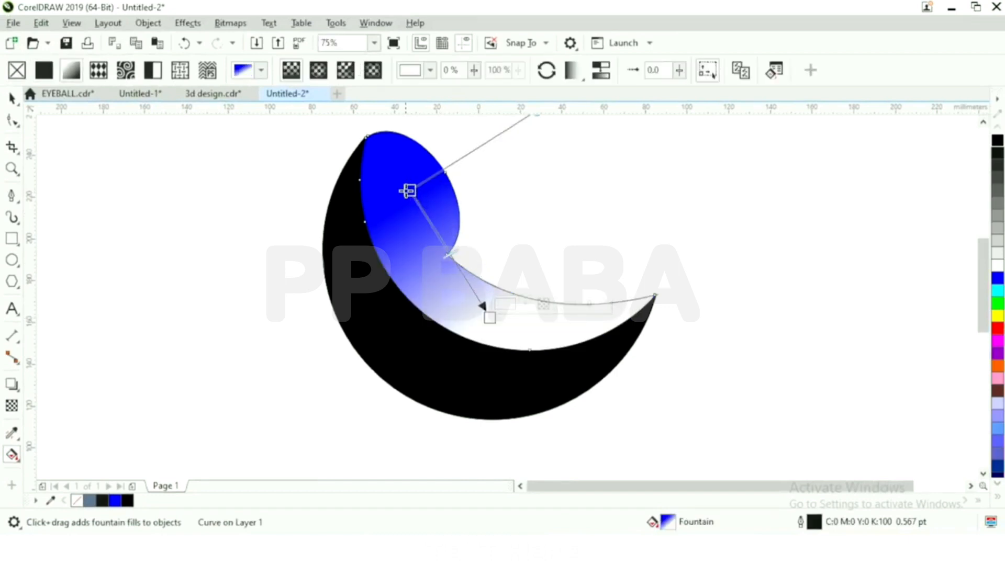
pyautogui.moveTo(406, 187); pyautogui.dragTo(413, 161)
pyautogui.moveTo(486, 314); pyautogui.dragTo(450, 372)
# Set the inner shape's fountain fill to start in black and end in blue.
pyautogui.click(414, 161)
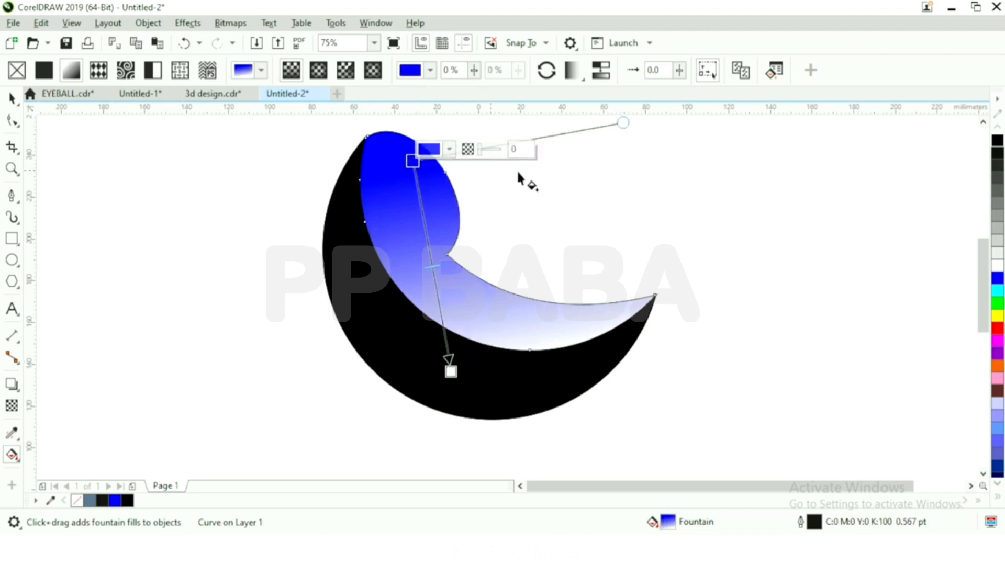
pyautogui.click(999, 143)
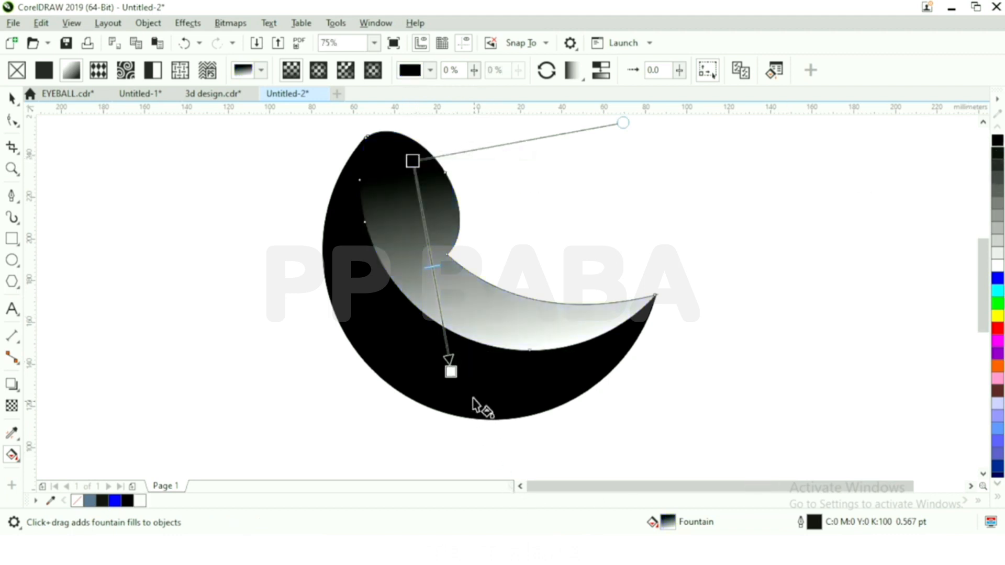
pyautogui.click(451, 373)
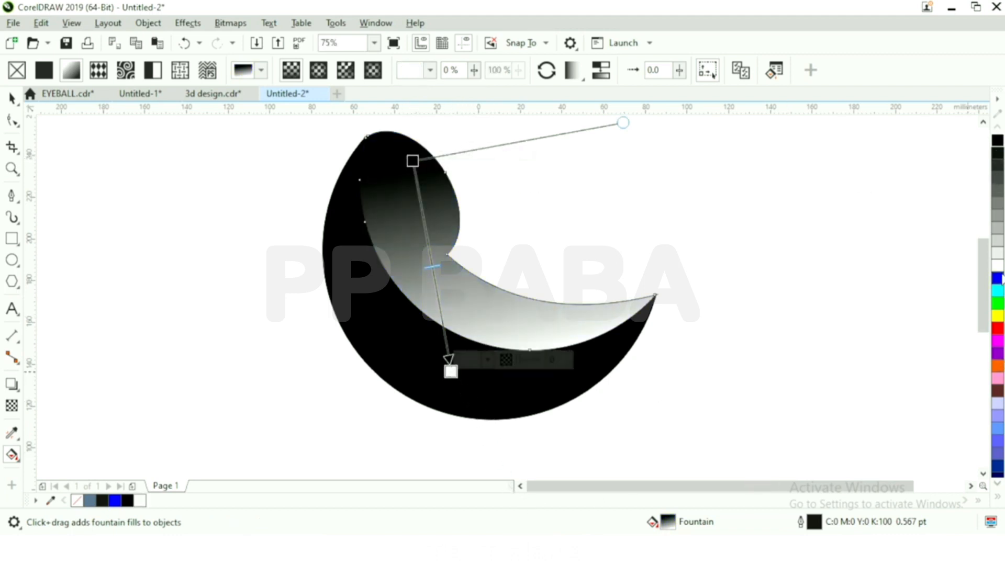
pyautogui.click(998, 278)
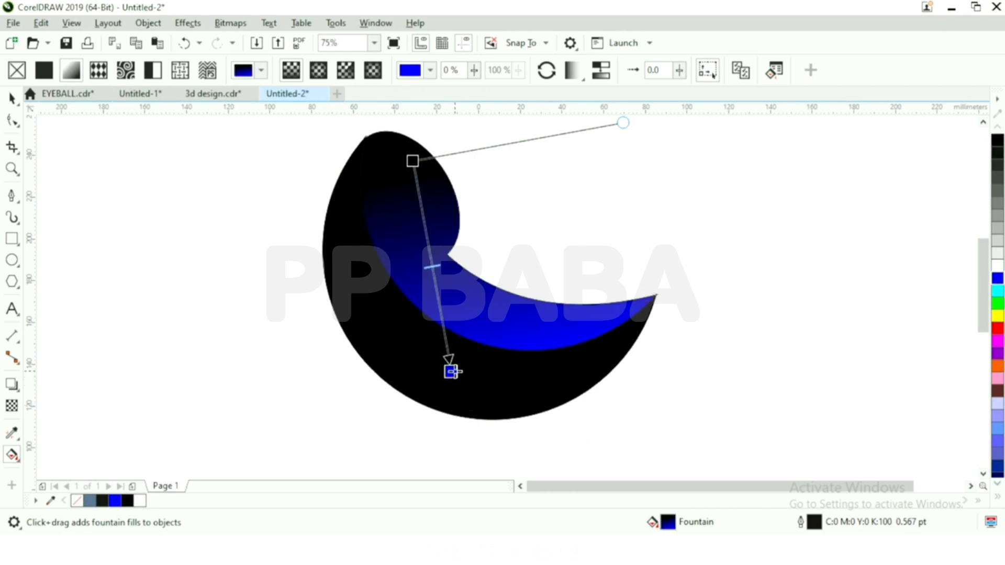
# Reposition the inner shape's gradient so black starts outside its upper right and blue ends beyond the crescent's lower left.
pyautogui.moveTo(410, 155); pyautogui.dragTo(483, 184)
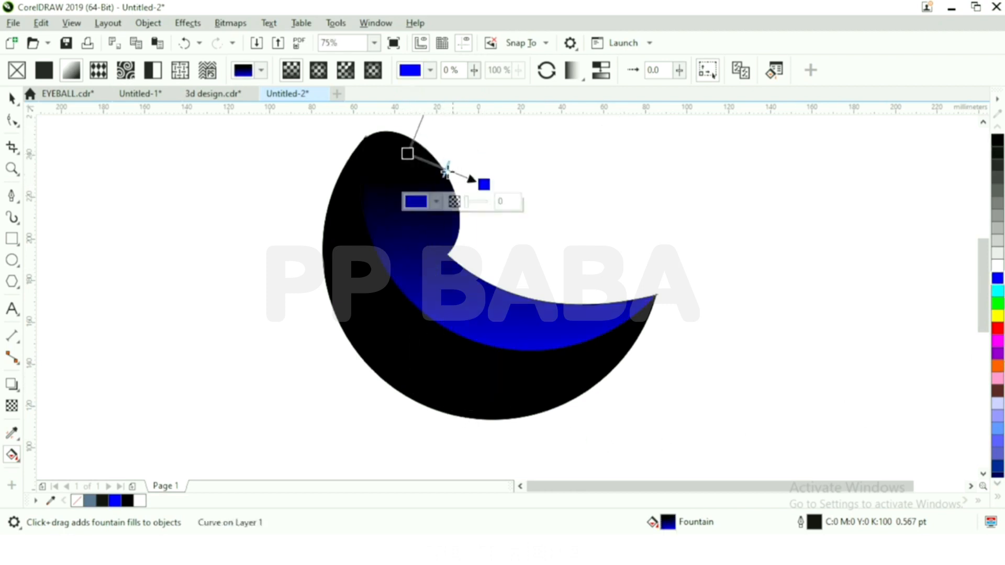
pyautogui.moveTo(408, 154); pyautogui.dragTo(339, 382)
pyautogui.moveTo(446, 159); pyautogui.dragTo(485, 181)
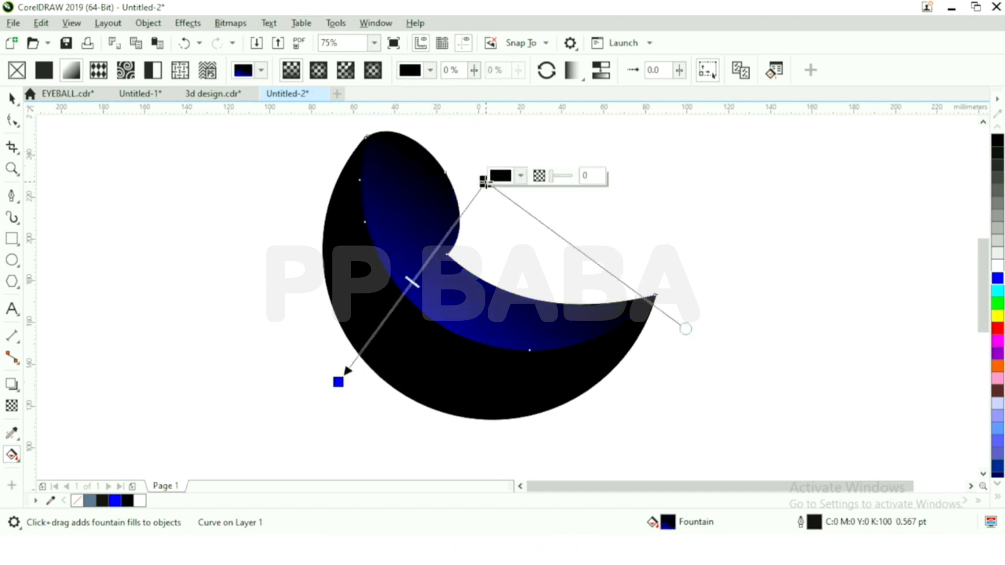
pyautogui.click(763, 262)
# Apply a linear fountain fill to the outer crescent, running from its upper left part to near its right tip.
pyautogui.click(417, 350)
pyautogui.moveTo(409, 333); pyautogui.dragTo(527, 389)
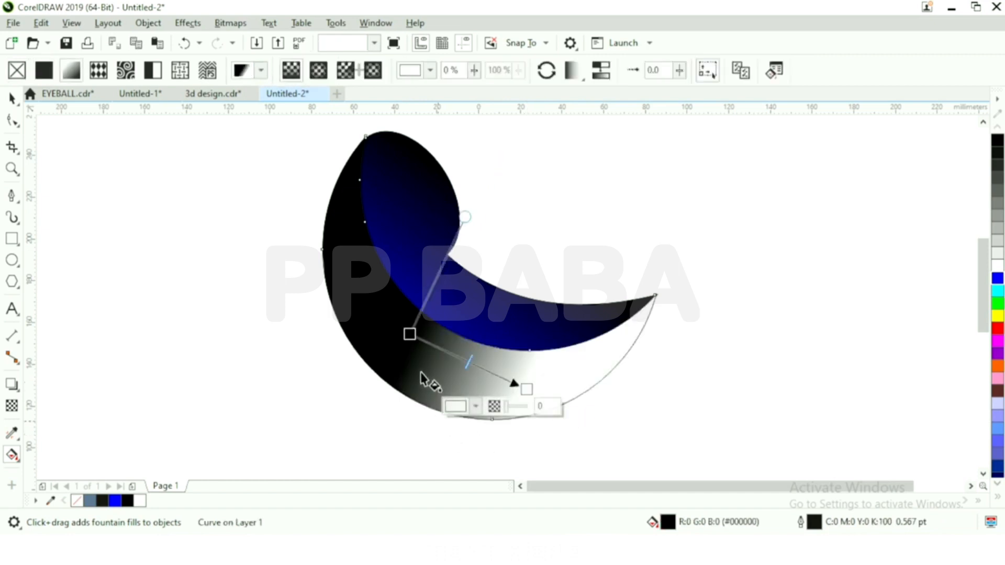
pyautogui.moveTo(410, 333); pyautogui.dragTo(346, 214)
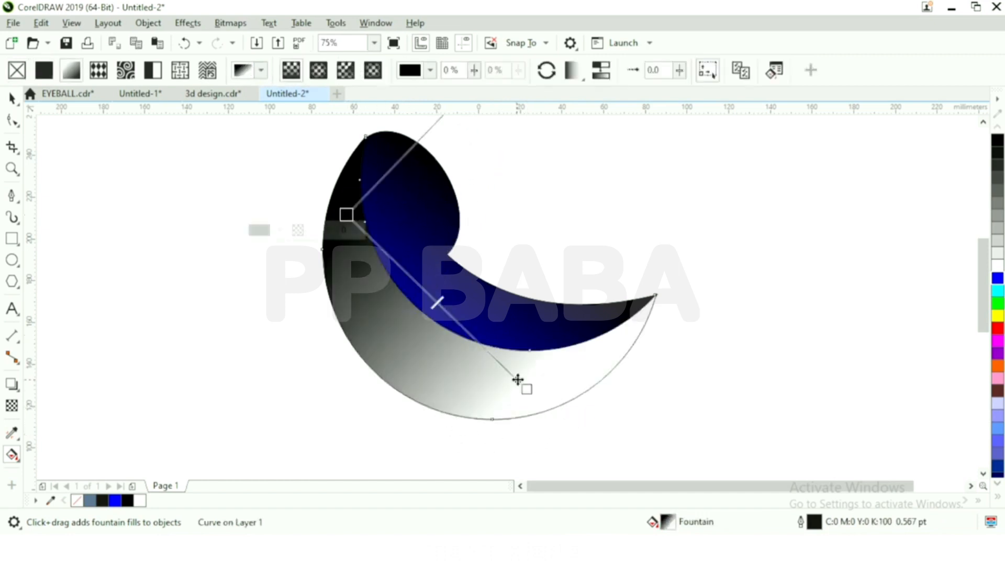
pyautogui.moveTo(527, 390); pyautogui.dragTo(600, 364)
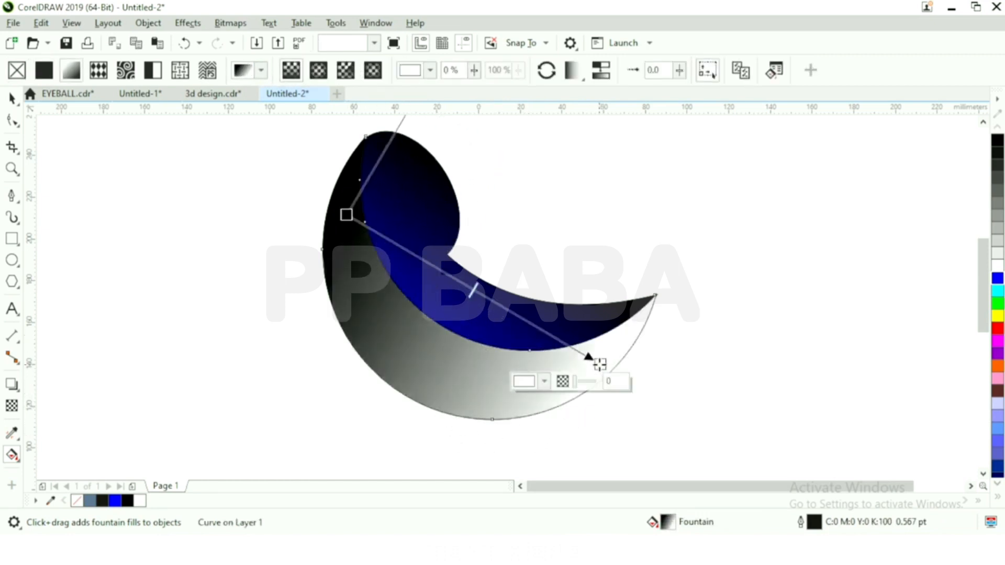
# Make the outer crescent's gradient end black and add a blue colour stop near its midpoint, at about 48%.
pyautogui.click(597, 368)
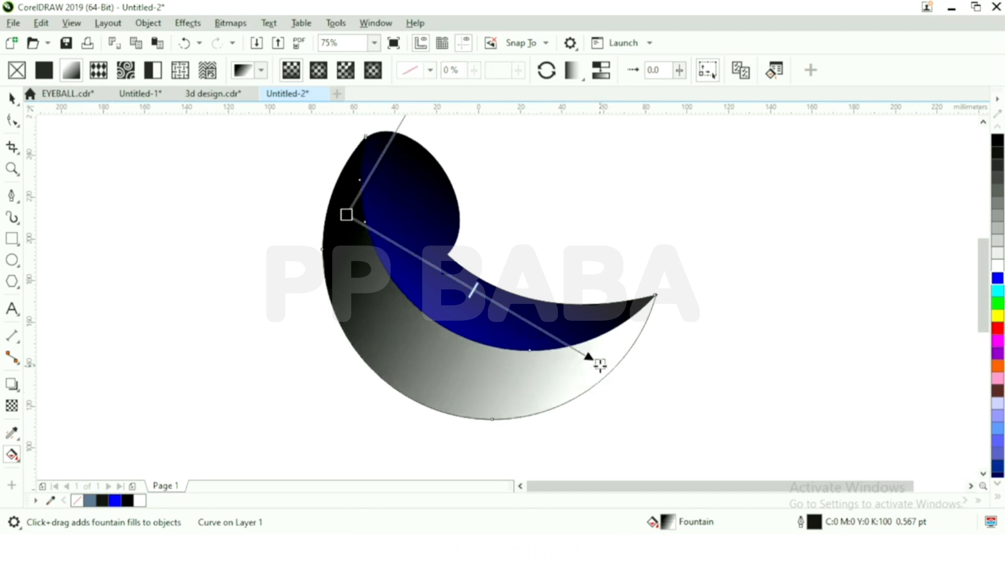
pyautogui.click(600, 364)
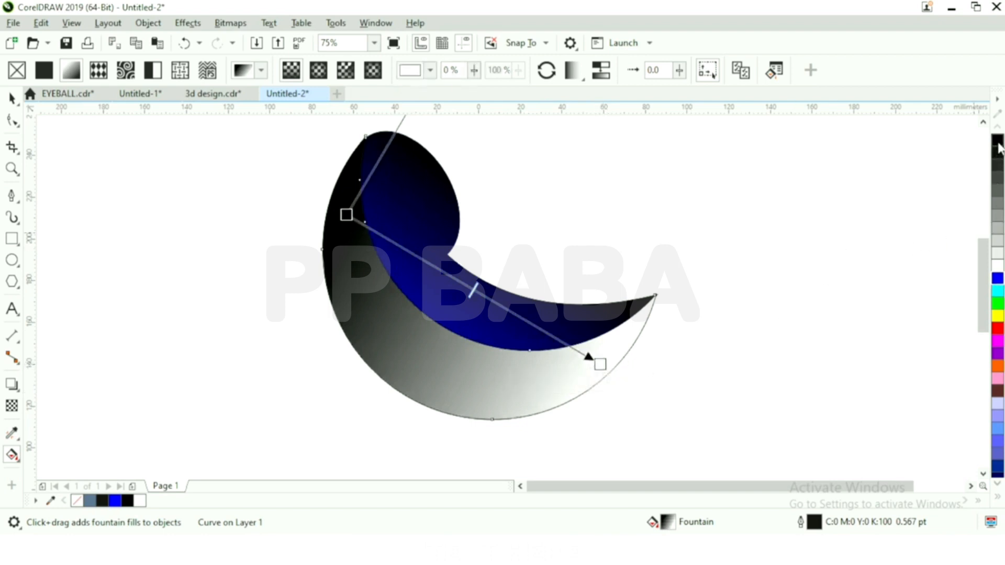
pyautogui.click(997, 140)
pyautogui.click(467, 288)
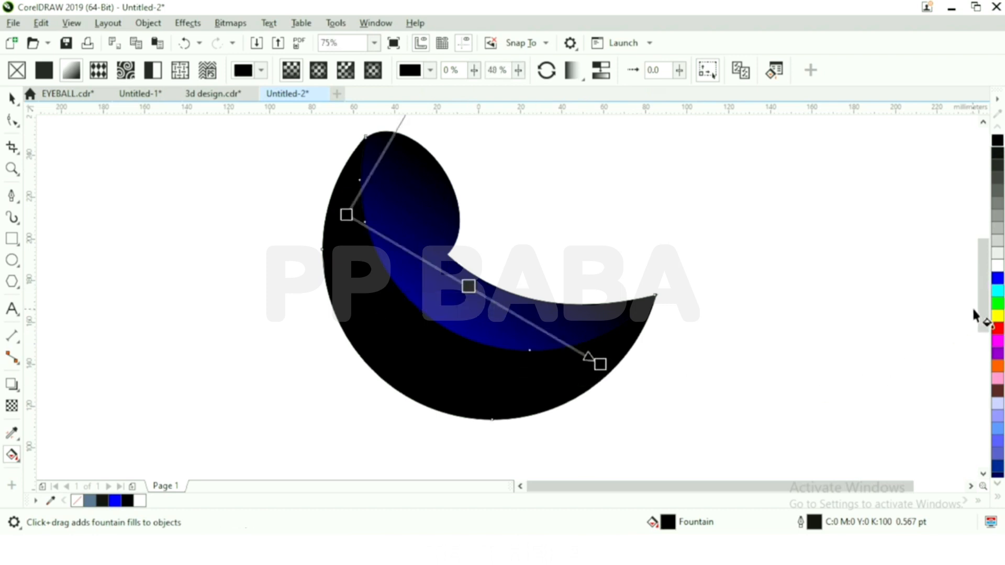
pyautogui.click(998, 278)
# Stretch the outer crescent's gradient beyond both ends so the blue band falls on its lower left and the tips stay black.
pyautogui.moveTo(476, 292); pyautogui.dragTo(450, 321)
pyautogui.moveTo(601, 364); pyautogui.dragTo(608, 392)
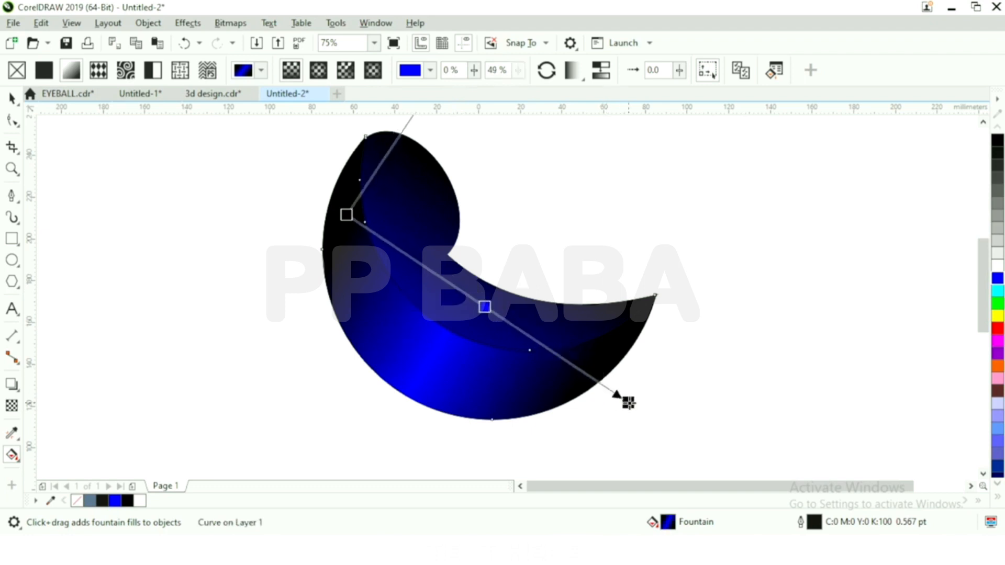
pyautogui.moveTo(346, 215); pyautogui.dragTo(305, 234)
pyautogui.click(673, 251)
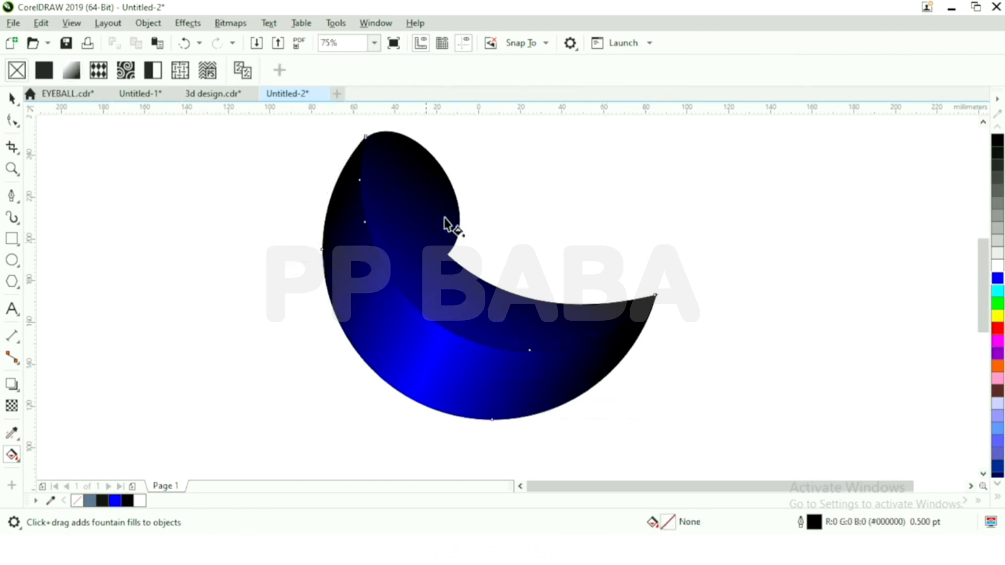
# Remove the outlines from all shapes of the crescent graphic.
pyautogui.click(9, 98)
pyautogui.moveTo(183, 121); pyautogui.dragTo(714, 462)
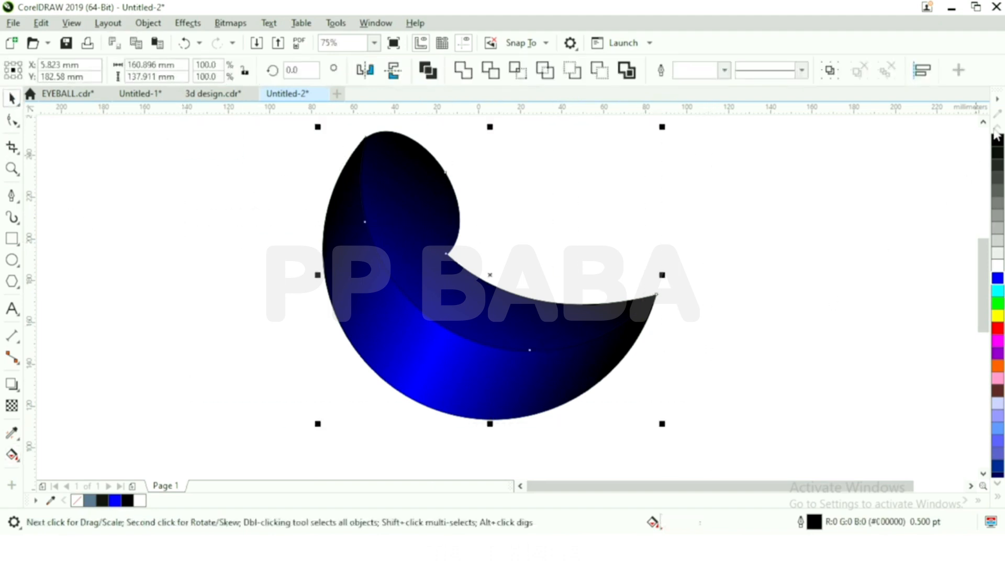
pyautogui.click(996, 497)
pyautogui.rightClick(945, 130)
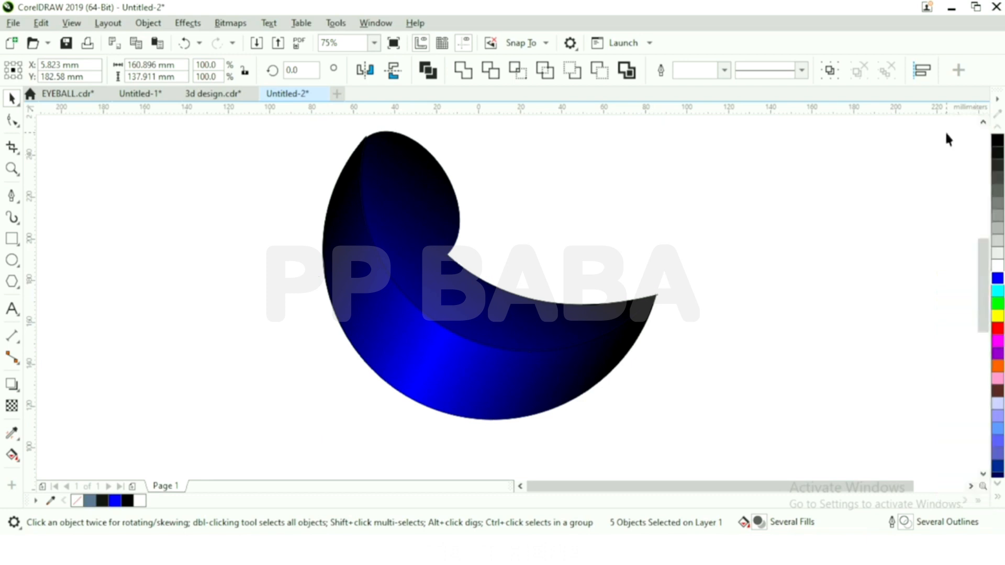
pyautogui.click(460, 457)
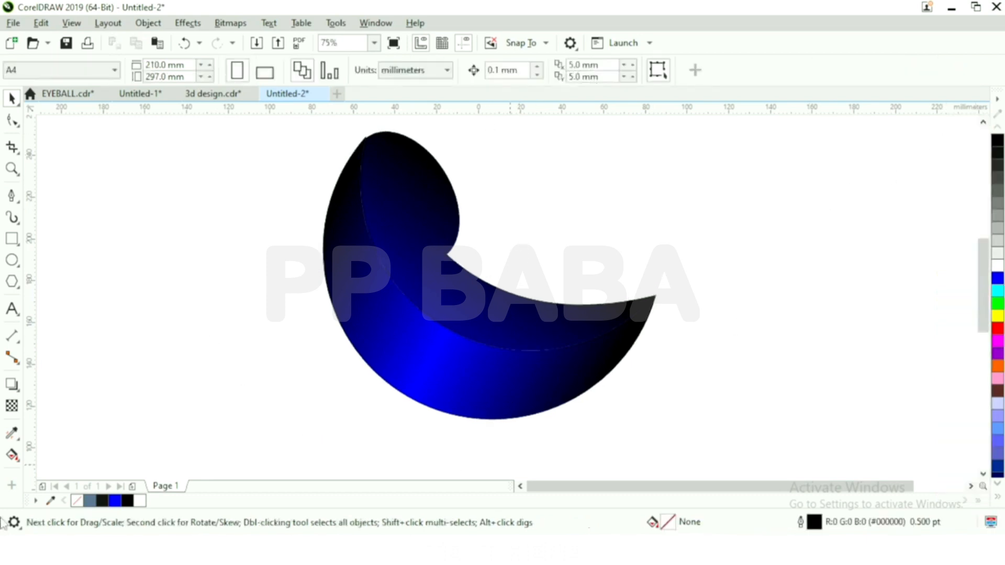
# Draw a circle resting in the crescent's hollow, centred at about X 20.7, Y 171.9 mm, and scale it to about 52.6 mm.
pyautogui.click(10, 260)
pyautogui.moveTo(504, 245); pyautogui.dragTo(609, 351)
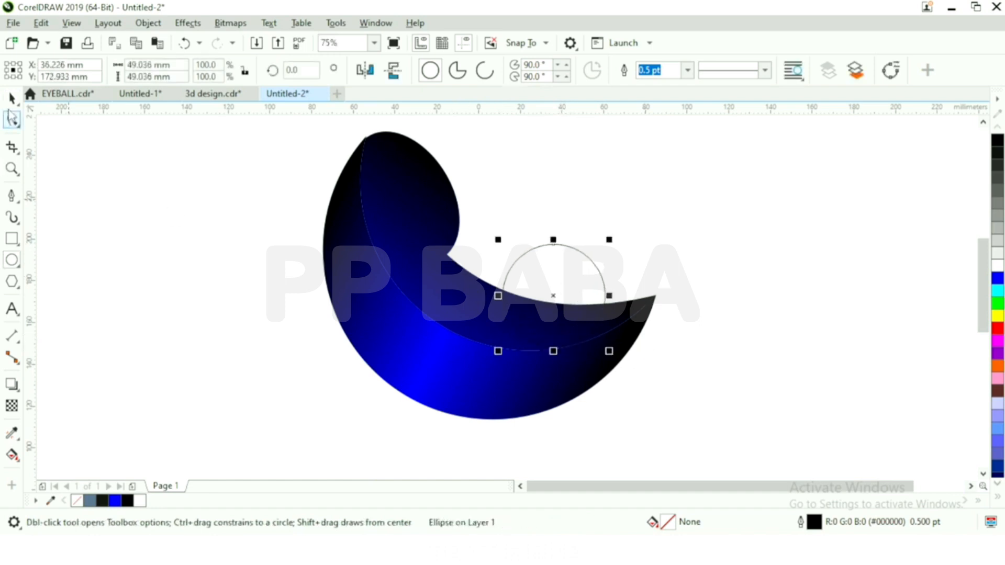
pyautogui.click(12, 98)
pyautogui.moveTo(558, 269); pyautogui.dragTo(527, 271)
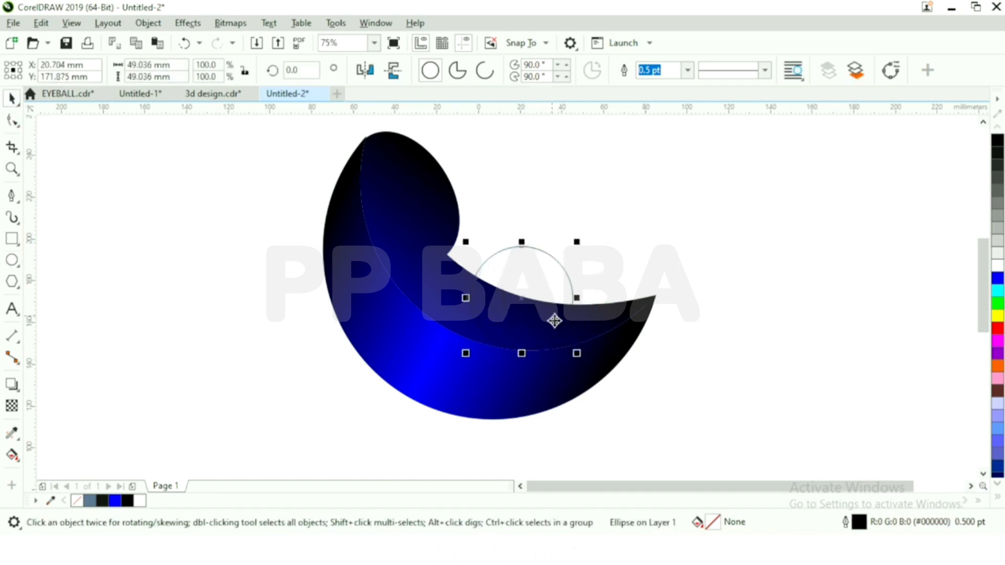
pyautogui.moveTo(579, 359); pyautogui.dragTo(580, 360)
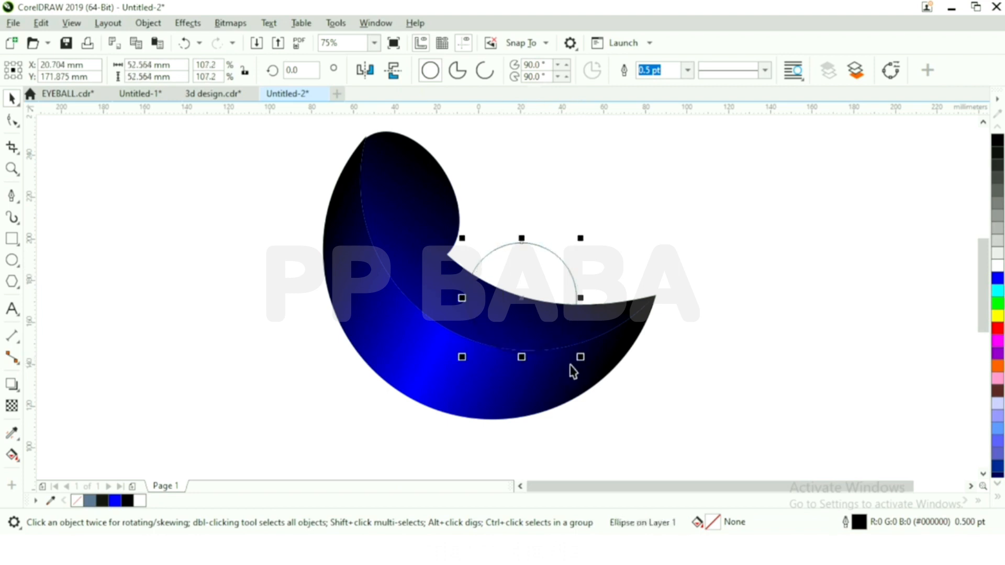
# Give the circle an elliptical fountain fill from a white centre to black, extended slightly beyond the circle's edge.
pyautogui.click(12, 454)
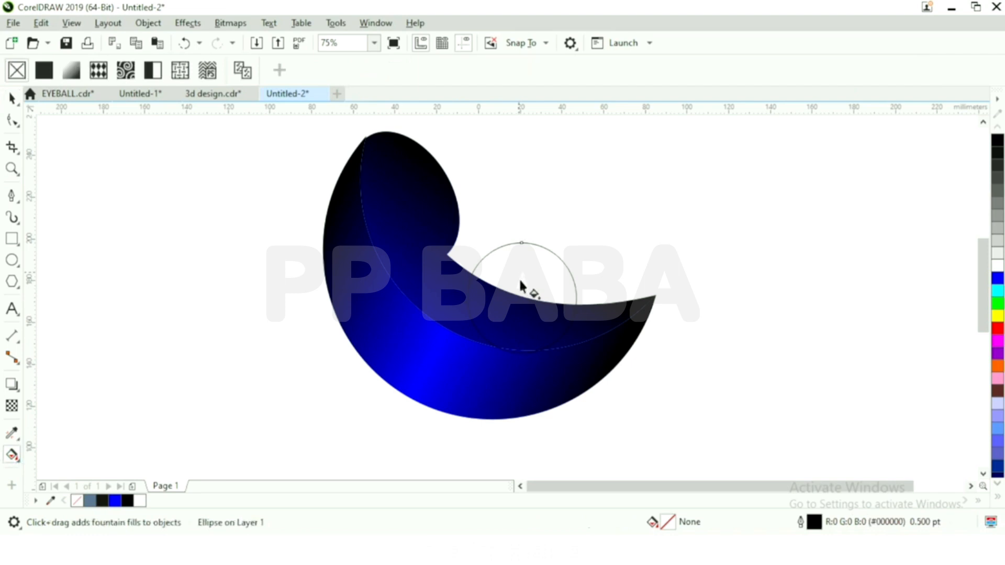
pyautogui.moveTo(519, 272); pyautogui.dragTo(527, 325)
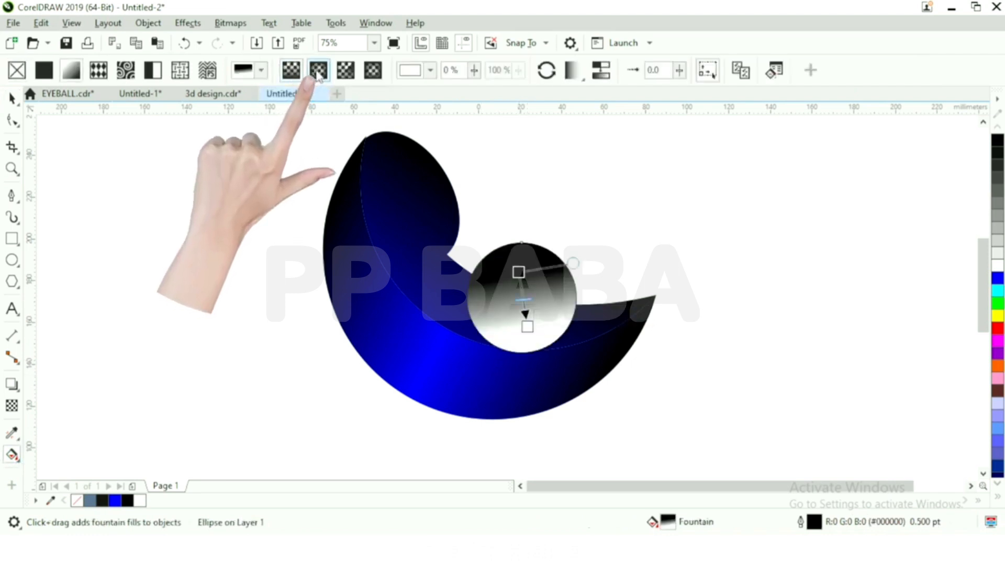
pyautogui.click(318, 74)
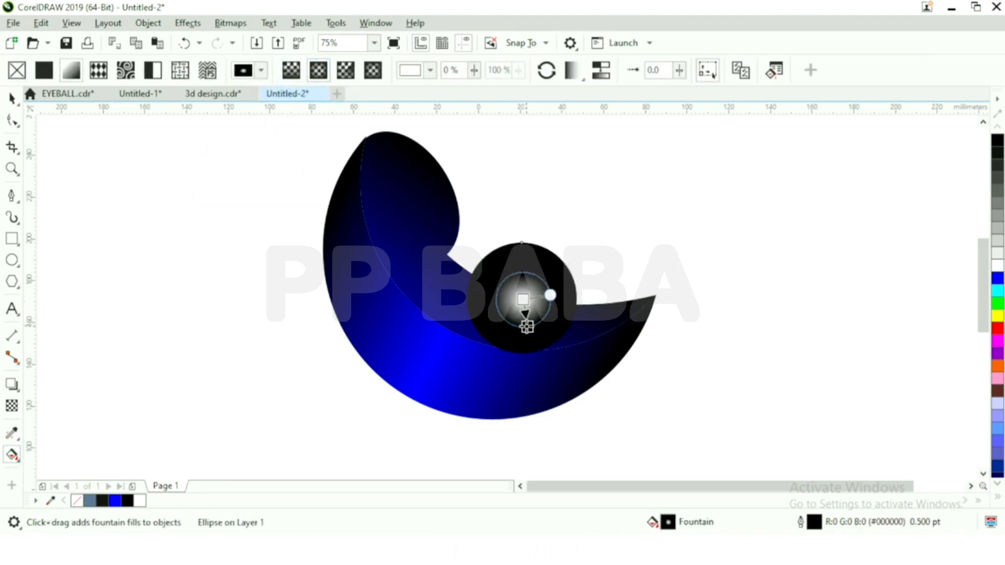
pyautogui.moveTo(527, 326); pyautogui.dragTo(535, 349)
pyautogui.moveTo(536, 353); pyautogui.dragTo(537, 365)
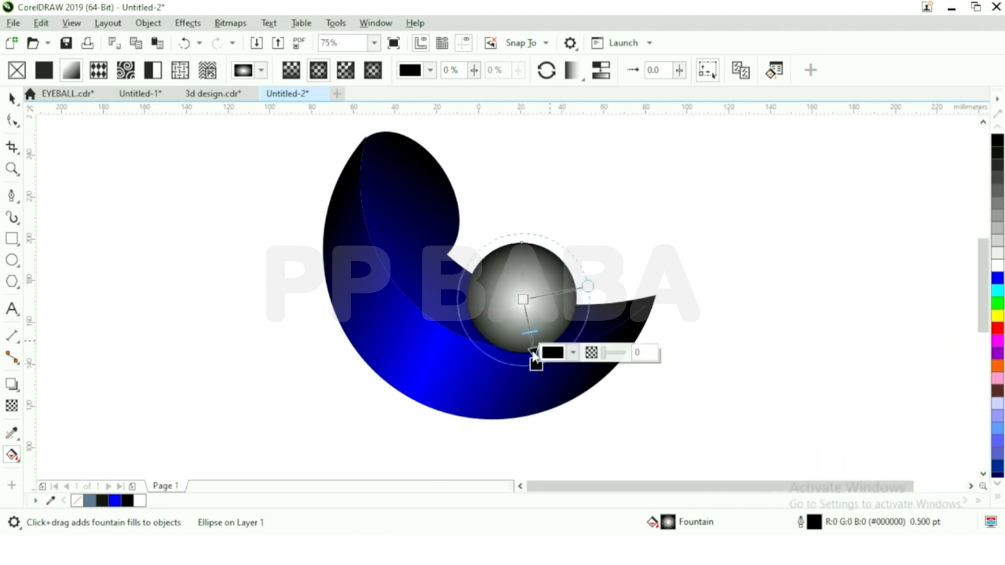
pyautogui.moveTo(535, 364); pyautogui.dragTo(538, 368)
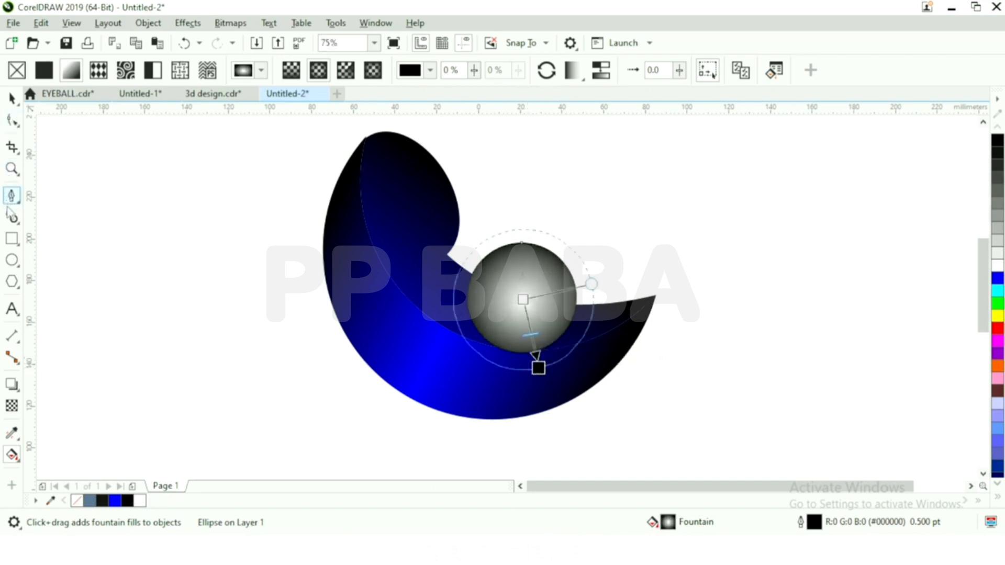
# Draw a small ellipse on the ball's upper part, centre it horizontally on the ball and enlarge it to about 29.6 x 20.8 mm.
pyautogui.click(12, 260)
pyautogui.moveTo(502, 257); pyautogui.dragTo(561, 298)
pyautogui.press('space')
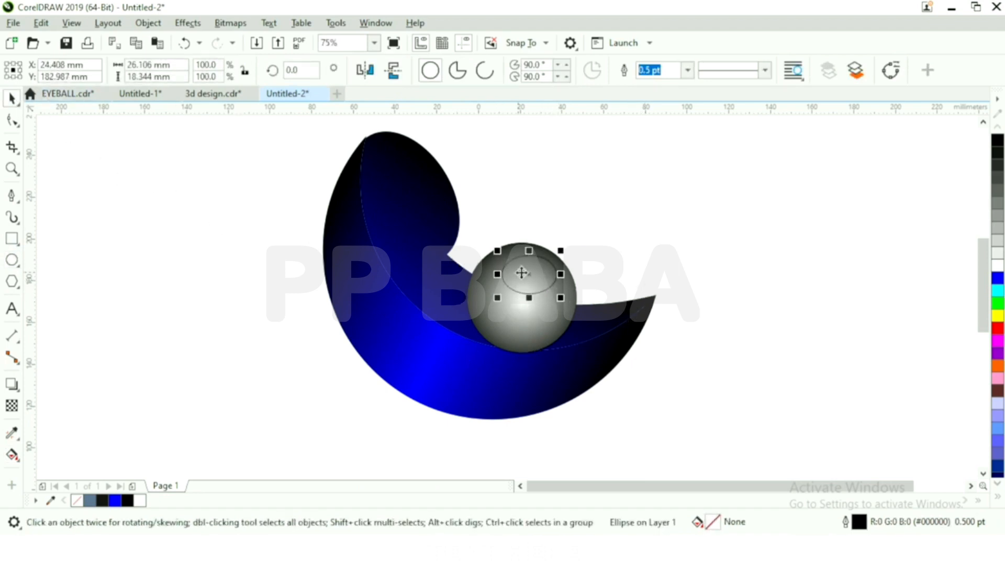
pyautogui.moveTo(539, 268); pyautogui.dragTo(530, 262)
pyautogui.moveTo(553, 296); pyautogui.dragTo(547, 275)
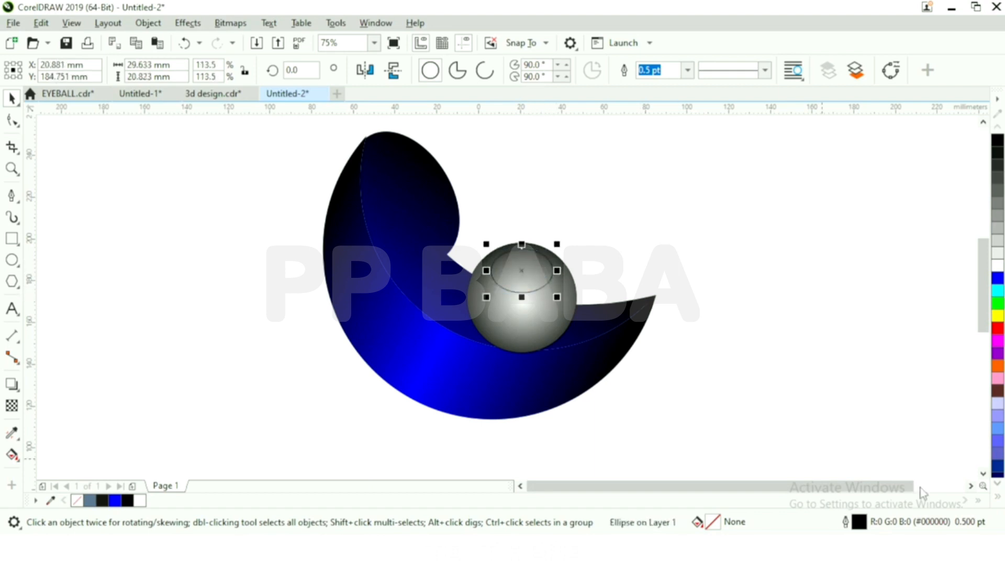
# Fill the small ellipse with white, remove its outline and move it up to about Y 186.9 mm at the ball's top edge.
pyautogui.click(999, 268)
pyautogui.click(999, 501)
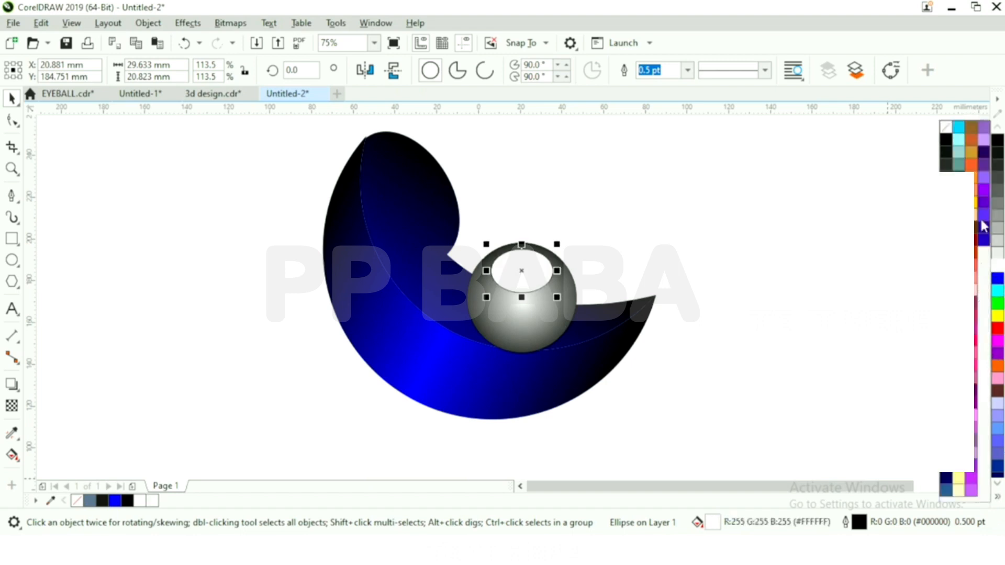
pyautogui.rightClick(947, 134)
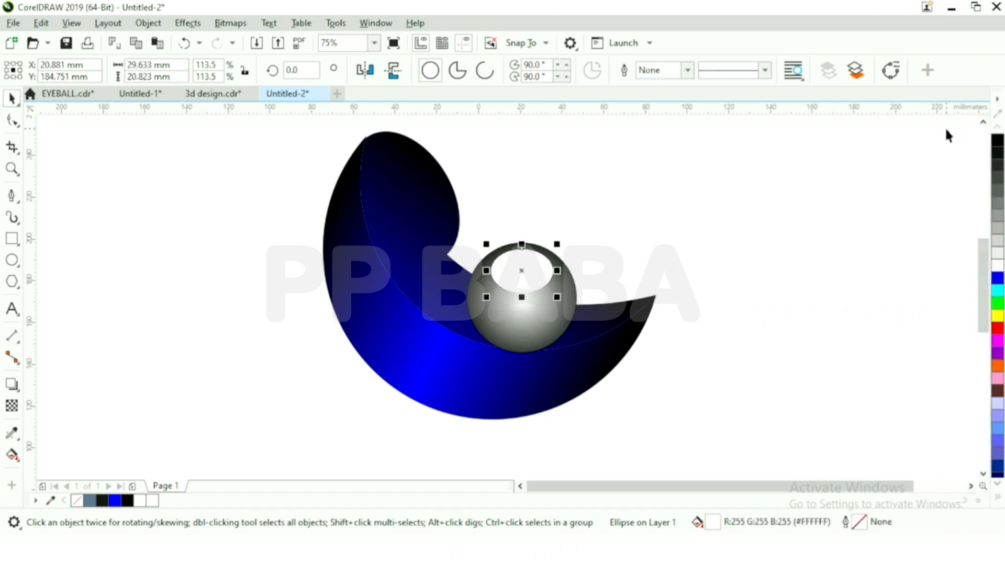
pyautogui.moveTo(527, 268); pyautogui.dragTo(529, 263)
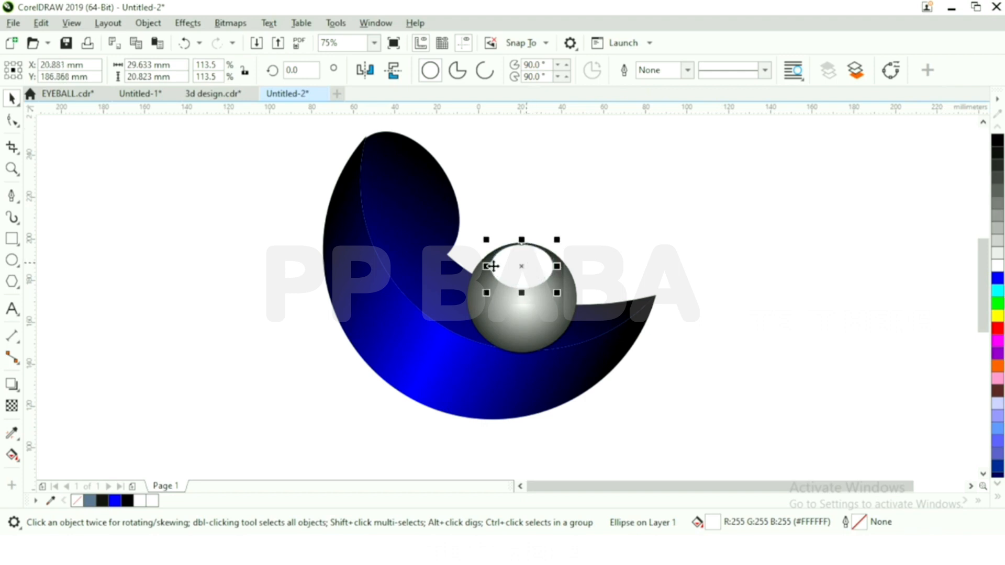
# Apply a linear fountain transparency to the white ellipse, fading from opaque above the ball to fully transparent near the ball's centre.
pyautogui.click(12, 407)
pyautogui.moveTo(518, 185); pyautogui.dragTo(535, 291)
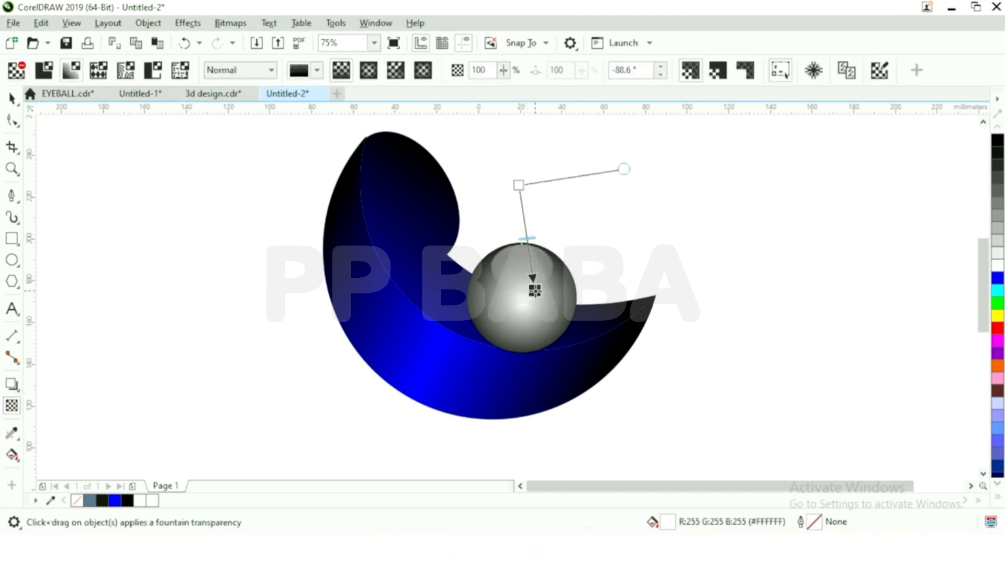
pyautogui.moveTo(516, 181); pyautogui.dragTo(502, 197)
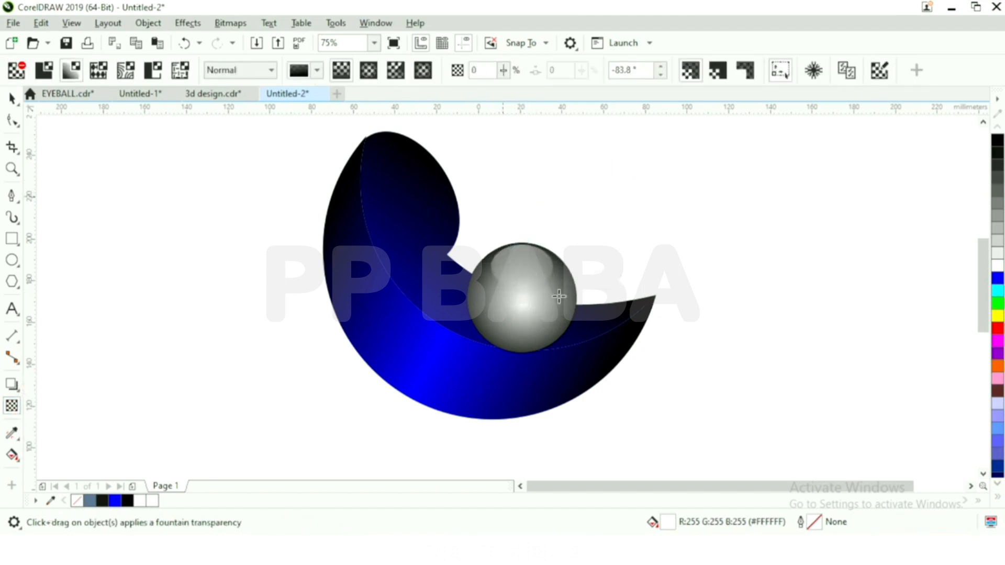
# Adjust the ellipse's transparency, draw a circle about 9.9 mm across on the ball beside the highlight, and make its fill and outline white.
pyautogui.moveTo(535, 291); pyautogui.dragTo(535, 284)
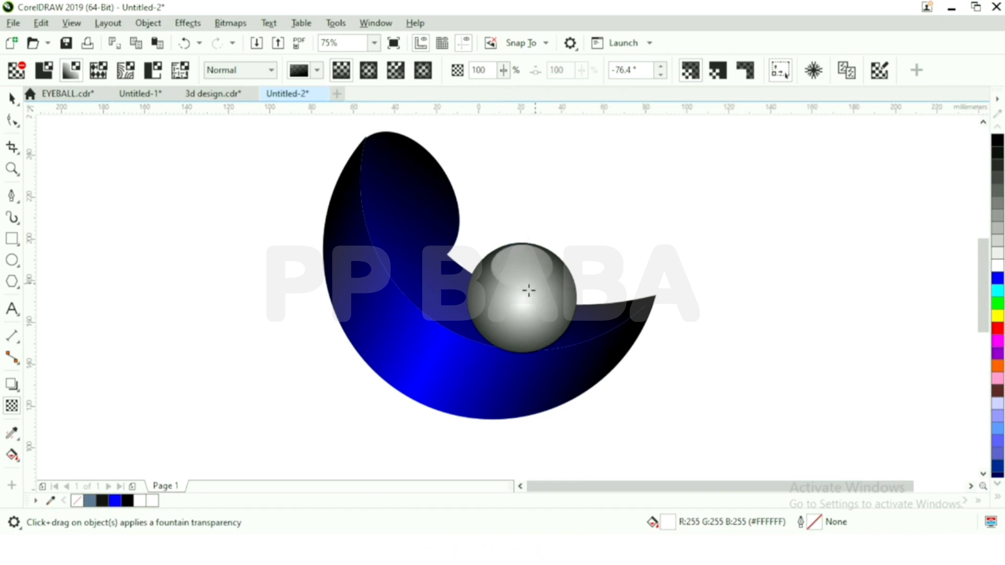
pyautogui.click(12, 260)
pyautogui.moveTo(541, 291); pyautogui.dragTo(549, 299)
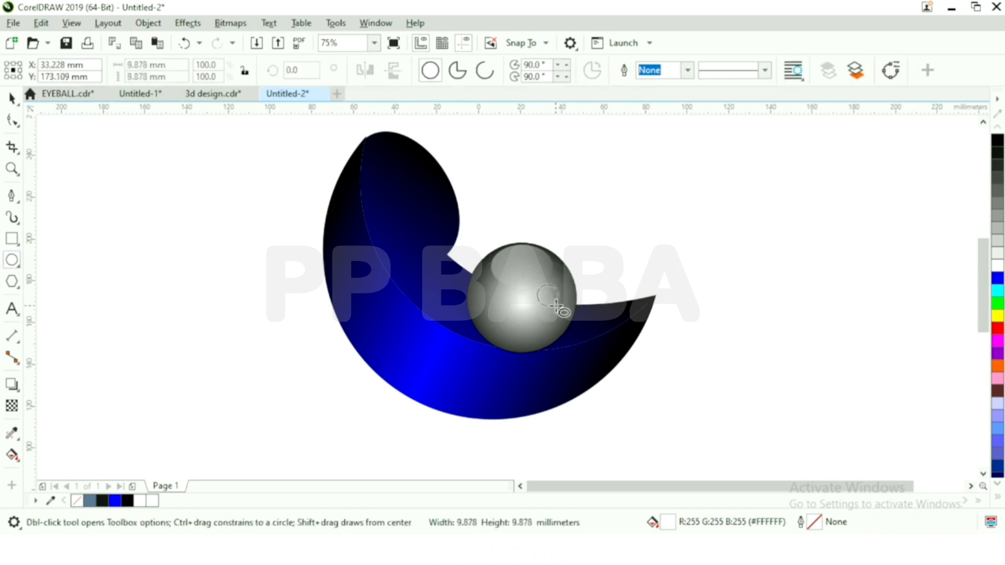
pyautogui.click(997, 265)
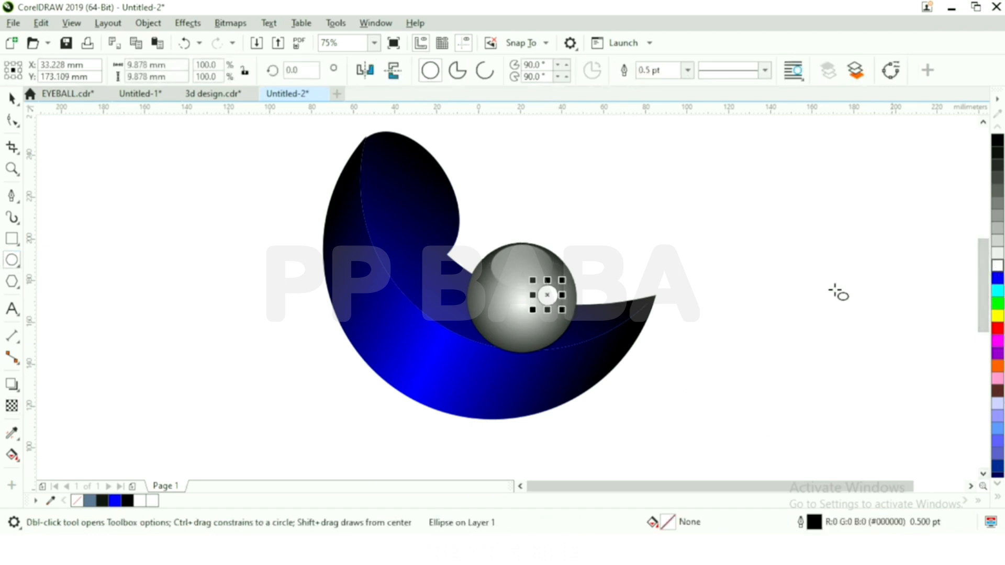
pyautogui.rightClick(998, 267)
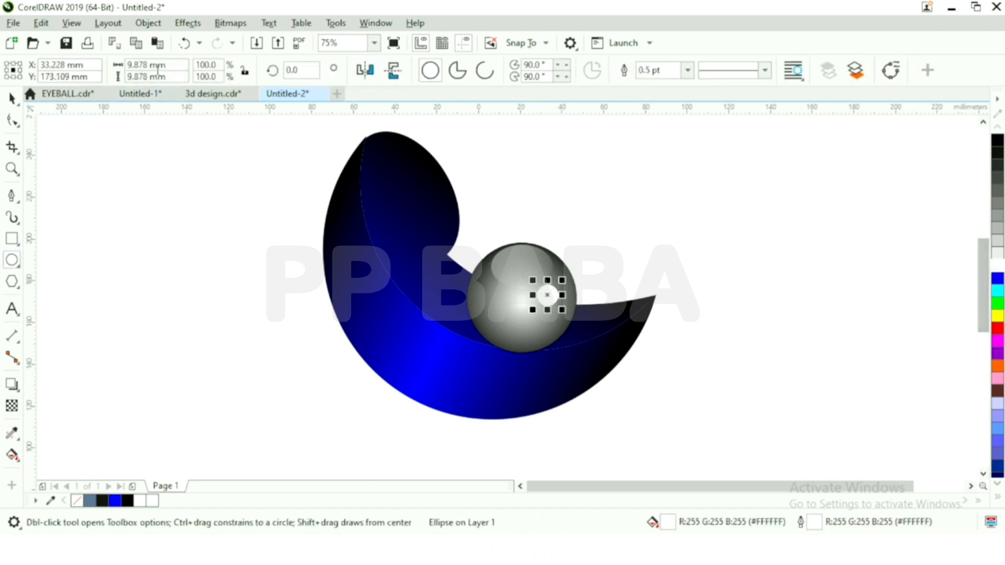
# Apply a Gaussian blur to the small white circle to turn it into a soft glow on the ball.
pyautogui.click(182, 25)
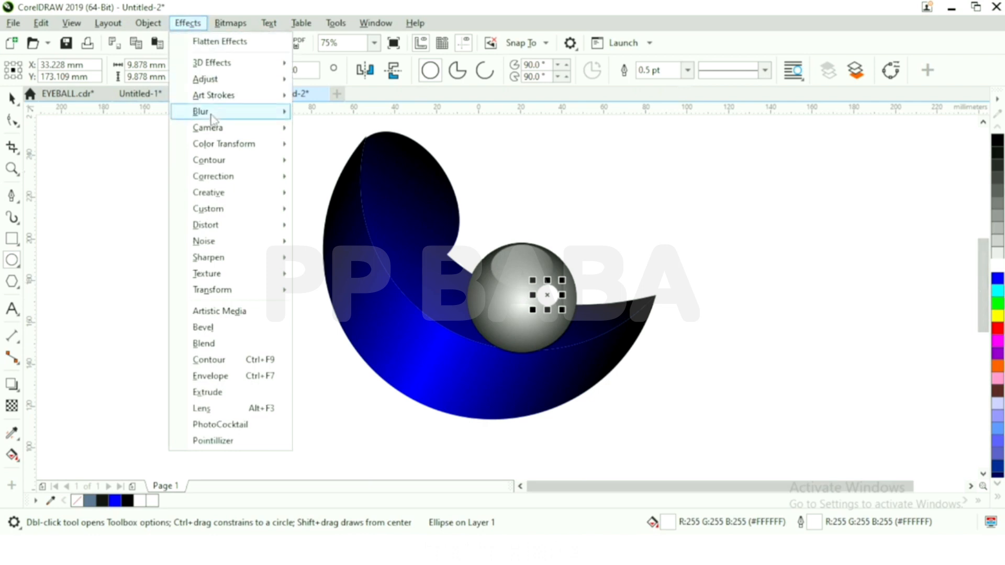
pyautogui.moveTo(199, 111)
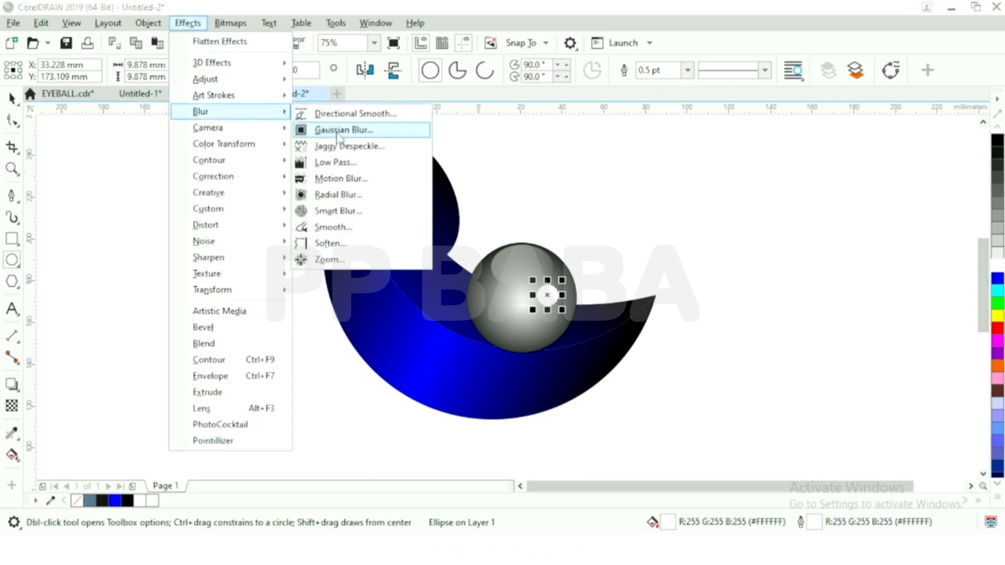
pyautogui.click(338, 131)
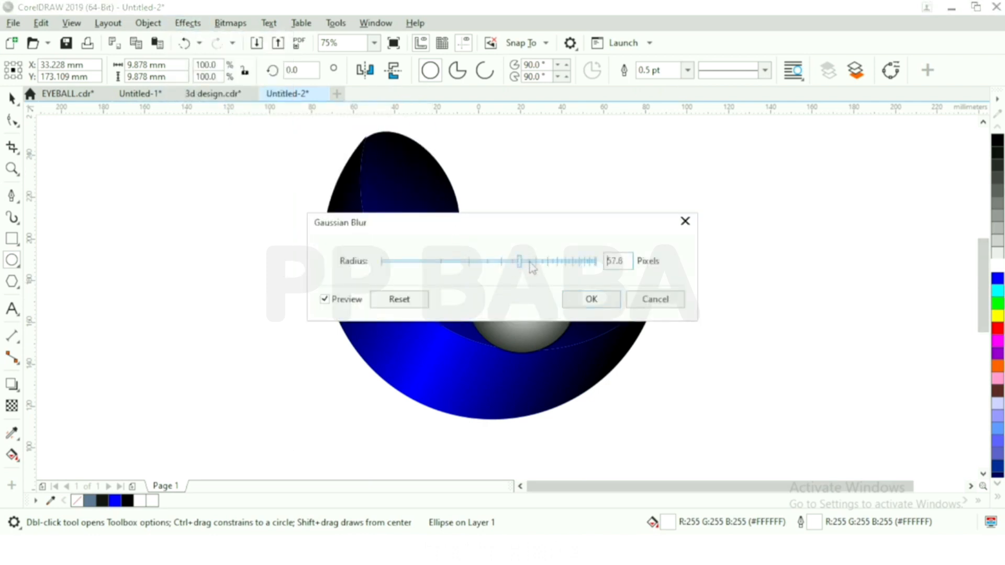
pyautogui.click(572, 302)
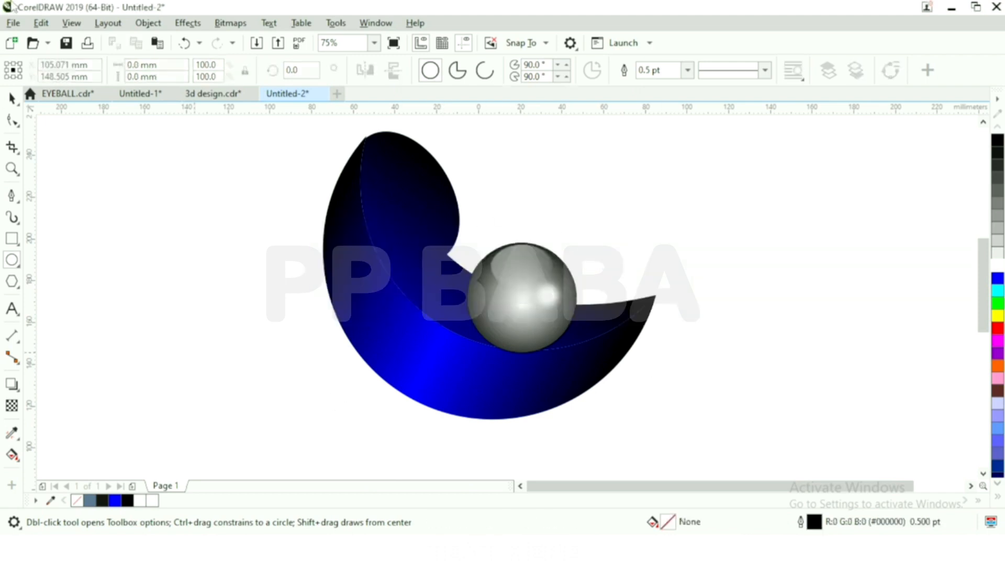
# Group the ball with its highlights and move the group to about X 23.6, Y 164.5 mm, overlapping the crescent's front.
pyautogui.click(11, 98)
pyautogui.moveTo(511, 347); pyautogui.dragTo(456, 379)
pyautogui.hotkey('ctrl', 'g')
pyautogui.moveTo(528, 260); pyautogui.dragTo(516, 305)
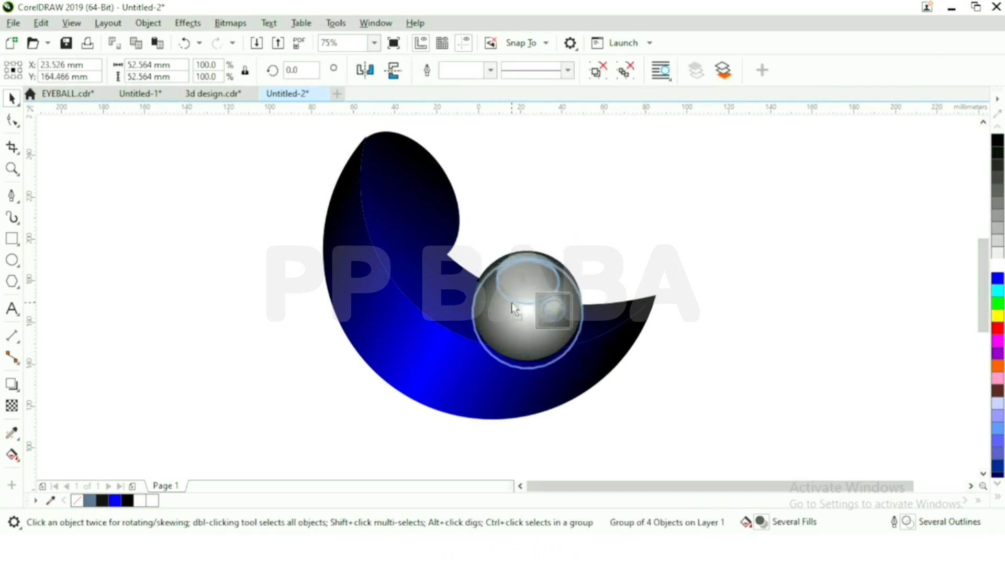
# Bring the crescent's front curve forward one level so it covers the lower part of the ball.
pyautogui.click(706, 370)
pyautogui.click(445, 365)
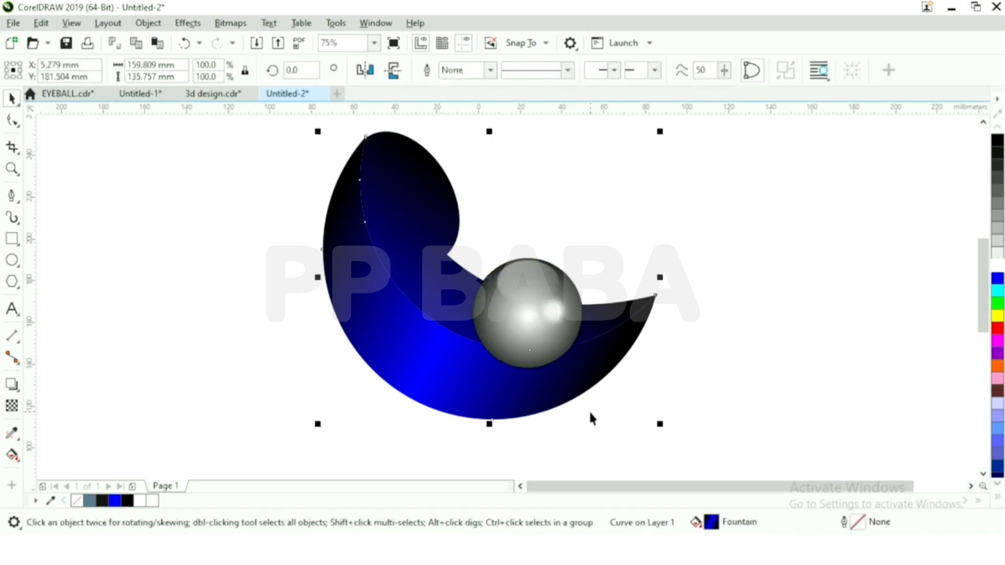
pyautogui.hotkey('ctrl', 'pageup')
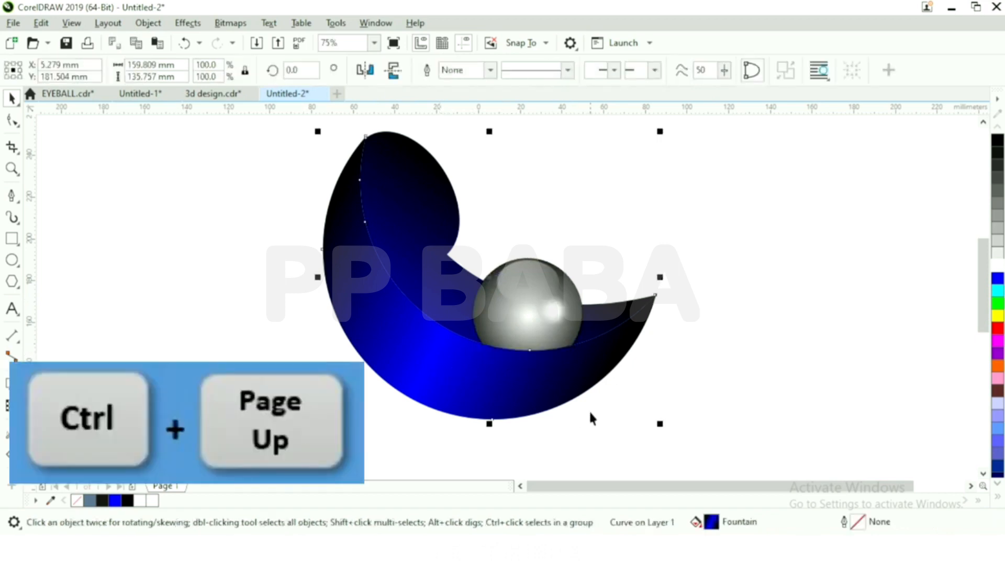
pyautogui.click(691, 385)
# Nudge the ball group down to about Y 160.8 mm so it sits deeper in the crescent's hollow.
pyautogui.click(528, 305)
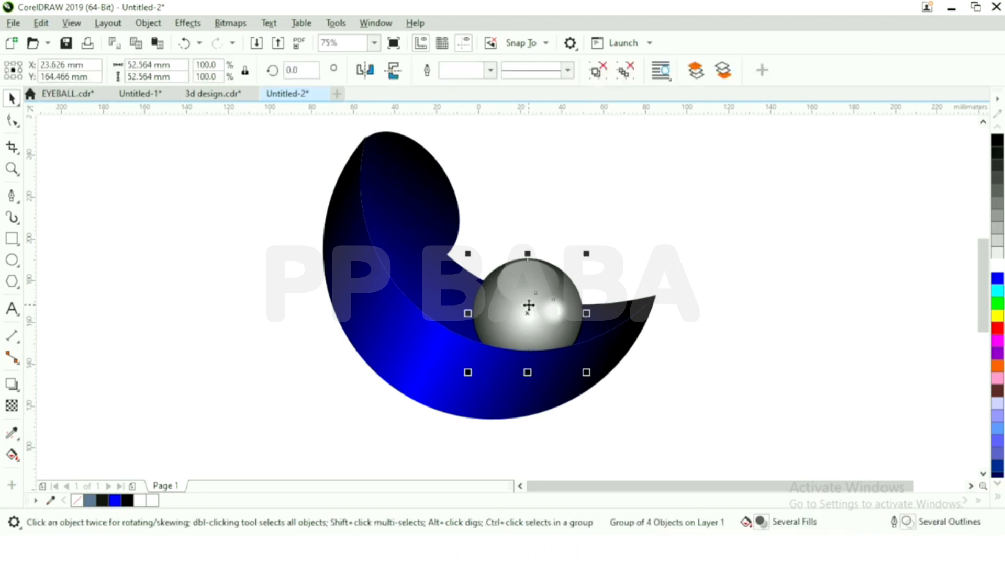
pyautogui.press('Down')
pyautogui.press('Down')
pyautogui.press('Down')
pyautogui.press('Down')
pyautogui.press('Down')
pyautogui.press('Down')
pyautogui.press('Down')
pyautogui.press('Down')
pyautogui.press('Down')
pyautogui.press('Down')
pyautogui.press('Down')
pyautogui.press('Down')
pyautogui.press('Down')
pyautogui.press('Down')
pyautogui.press('Down')
pyautogui.press('Down')
pyautogui.press('Down')
pyautogui.press('Down')
pyautogui.press('Down')
pyautogui.press('Down')
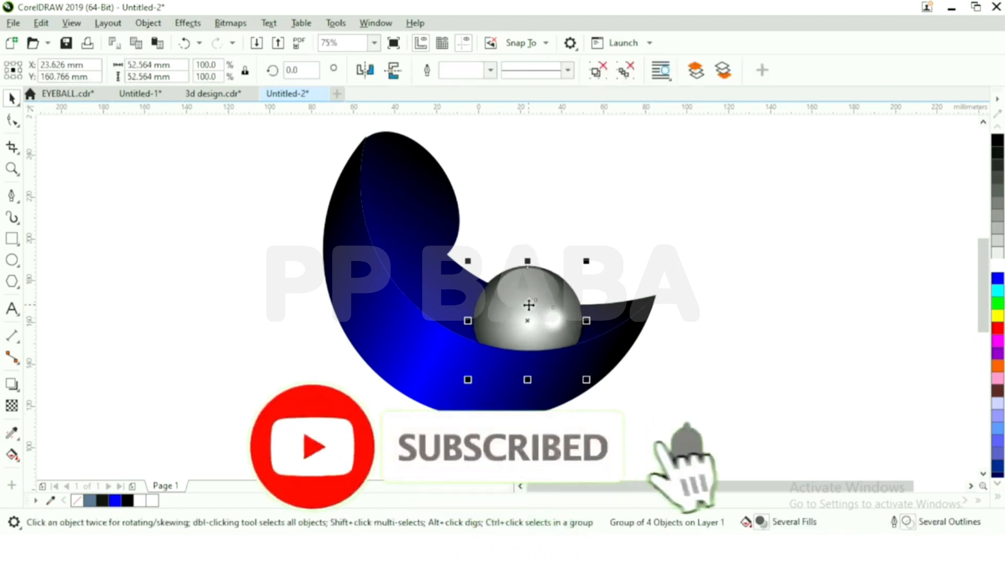
pyautogui.click(602, 245)
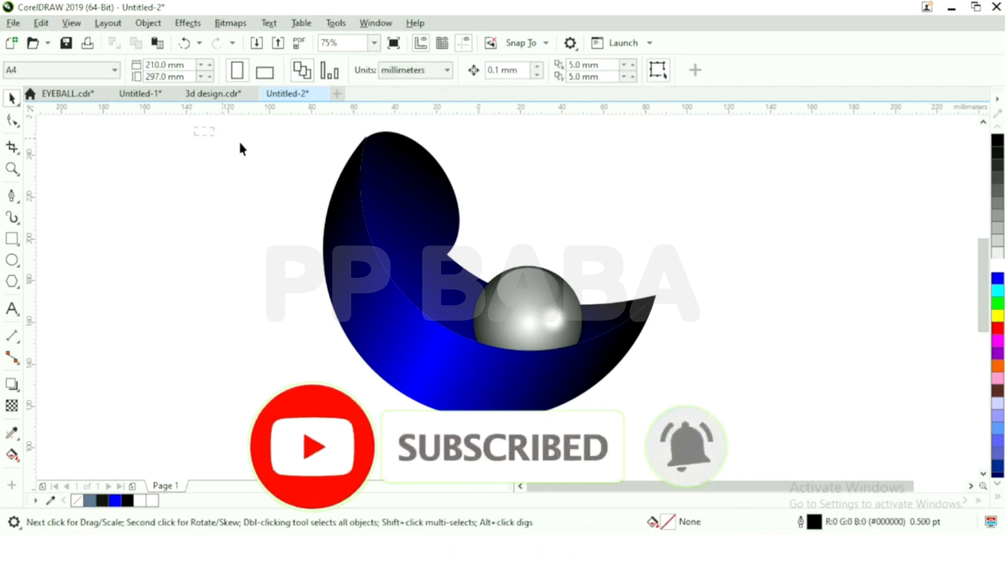
# Group the crescent and ball, scale the group to 86.4% and place it at about X 30.9, Y 165.3 mm.
pyautogui.moveTo(468, 205); pyautogui.dragTo(717, 400)
pyautogui.hotkey('ctrl', 'g')
pyautogui.moveTo(382, 220); pyautogui.dragTo(495, 288)
pyautogui.moveTo(713, 424); pyautogui.dragTo(691, 403)
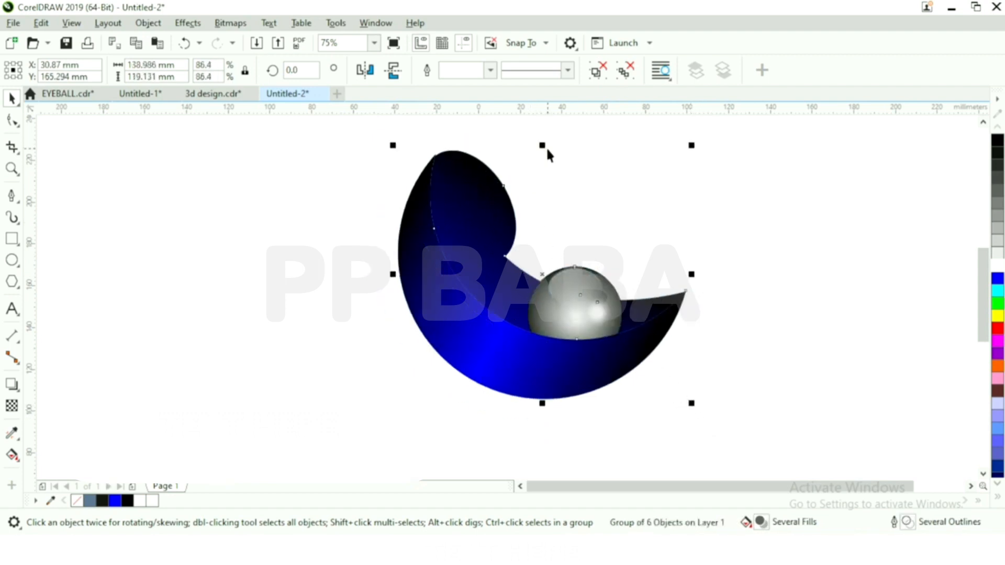
# Create a vertically mirrored copy directly below the logo, about 71.6 mm high, and fade it downward with a linear fountain transparency.
pyautogui.moveTo(545, 145); pyautogui.dragTo(549, 464)
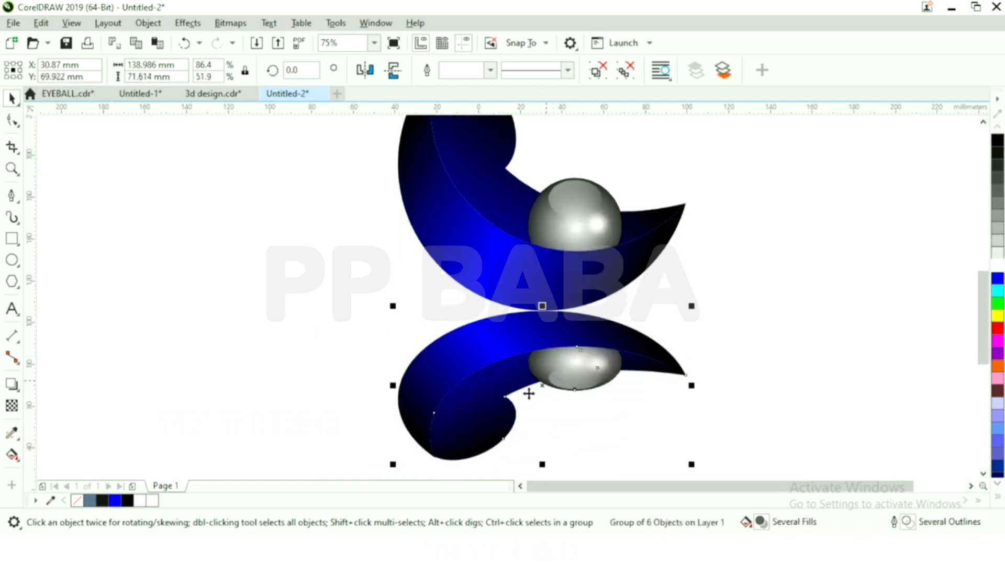
pyautogui.click(12, 405)
pyautogui.moveTo(459, 310); pyautogui.dragTo(544, 291)
pyautogui.moveTo(542, 415); pyautogui.dragTo(555, 501)
pyautogui.click(615, 443)
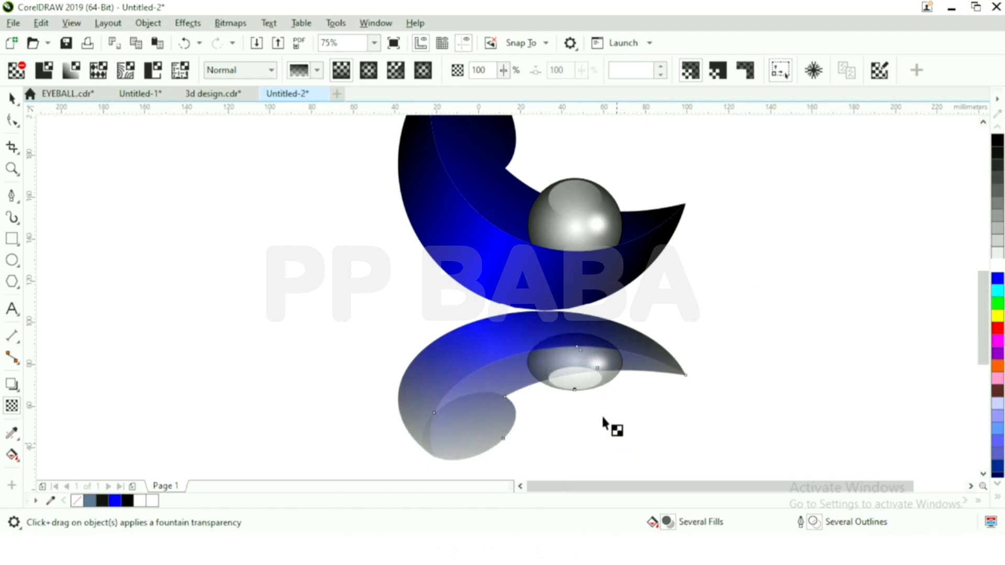
pyautogui.click(547, 386)
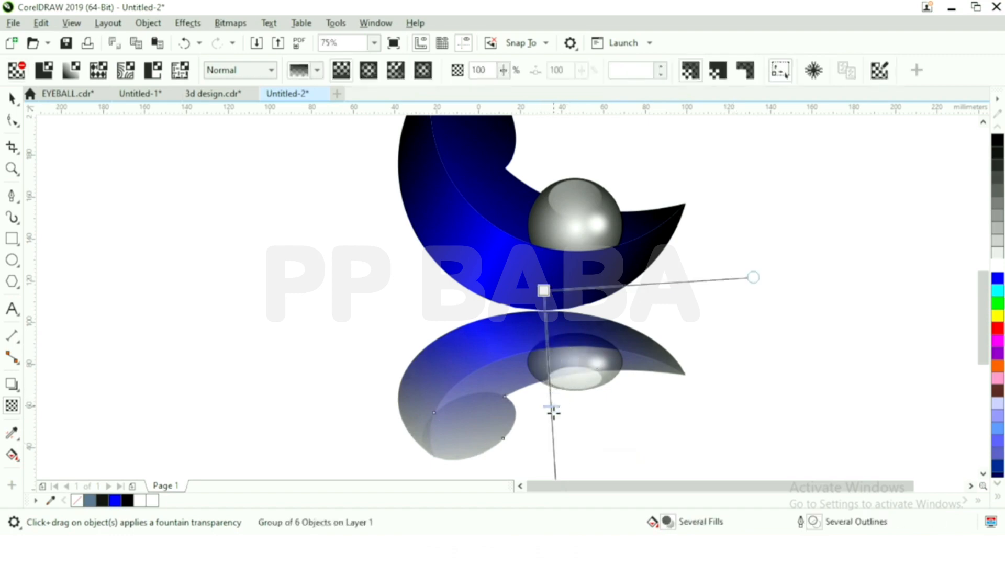
pyautogui.click(759, 417)
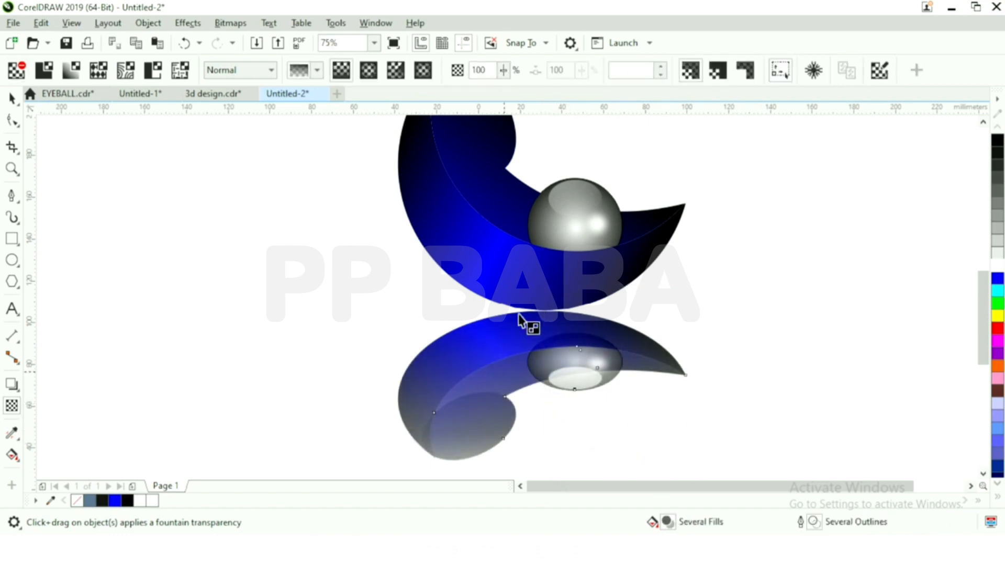
# Draw a background rectangle around the logo and its reflection and enlarge it to about 437.4 x 272.6 mm.
pyautogui.click(12, 239)
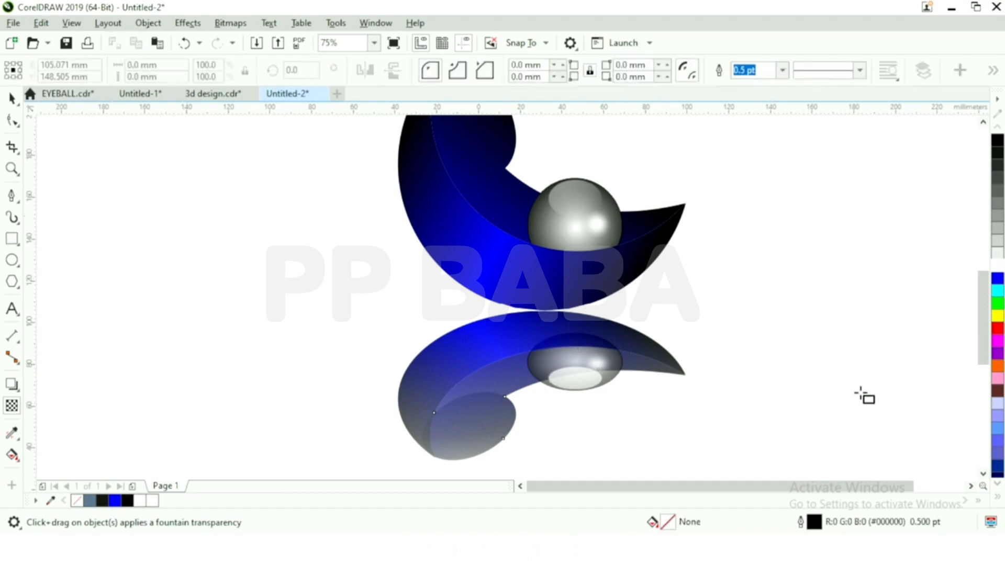
pyautogui.moveTo(880, 426); pyautogui.dragTo(254, 168)
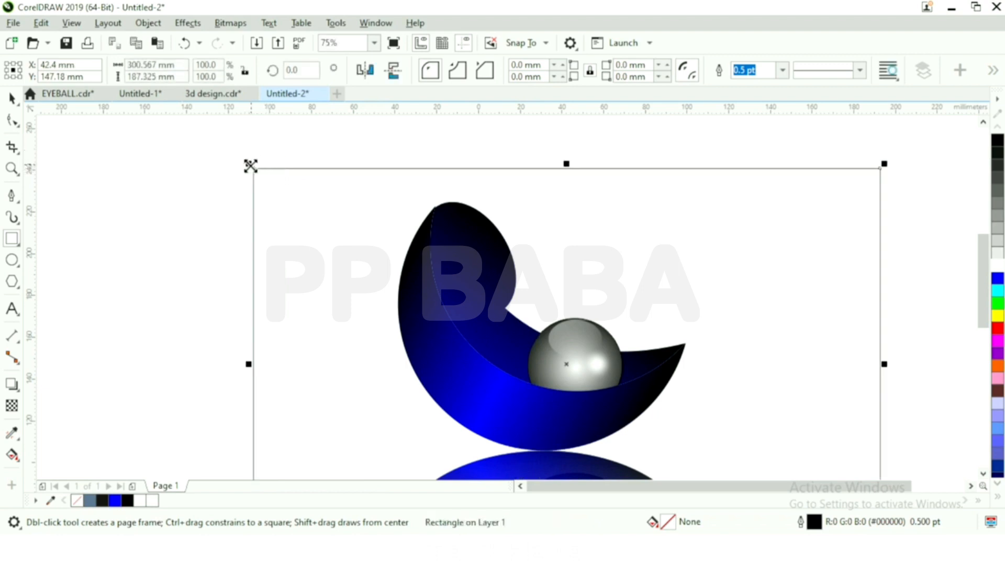
pyautogui.click(251, 166)
pyautogui.moveTo(249, 166); pyautogui.dragTo(106, 118)
pyautogui.moveTo(981, 284); pyautogui.dragTo(876, 329)
pyautogui.press('Delete')
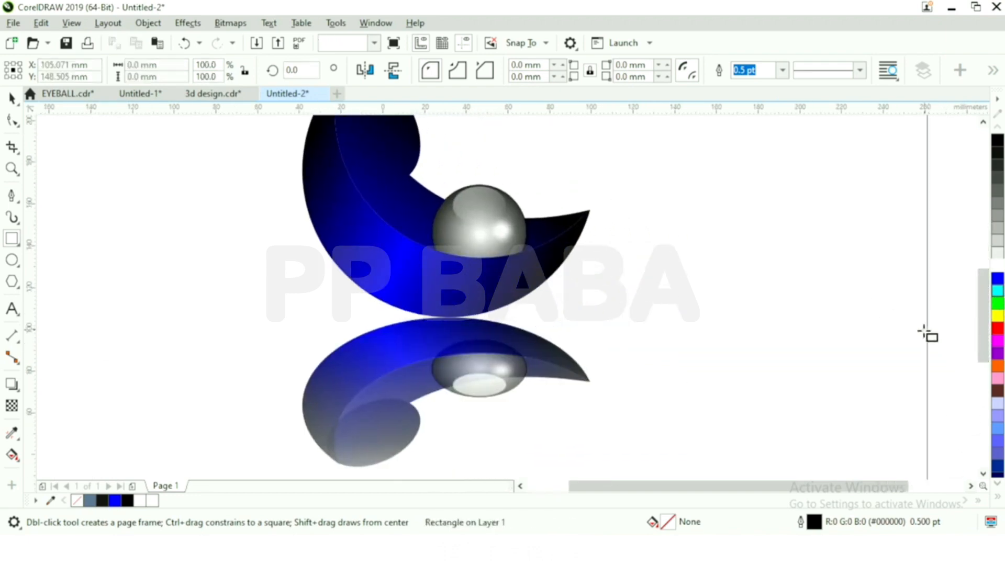
# Fill the background rectangle with 60% Black and send it behind the logo and reflection.
pyautogui.click(12, 98)
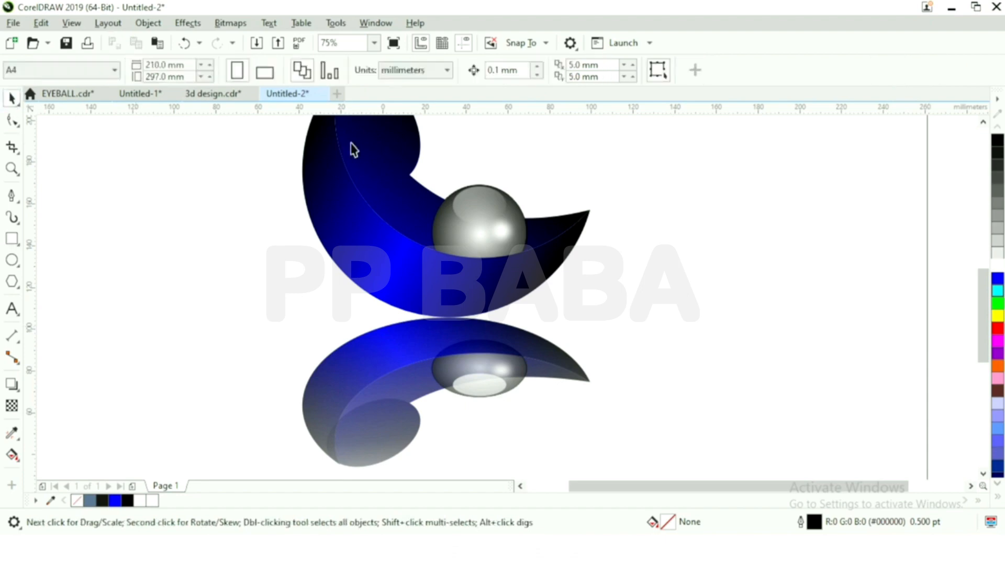
pyautogui.click(738, 172)
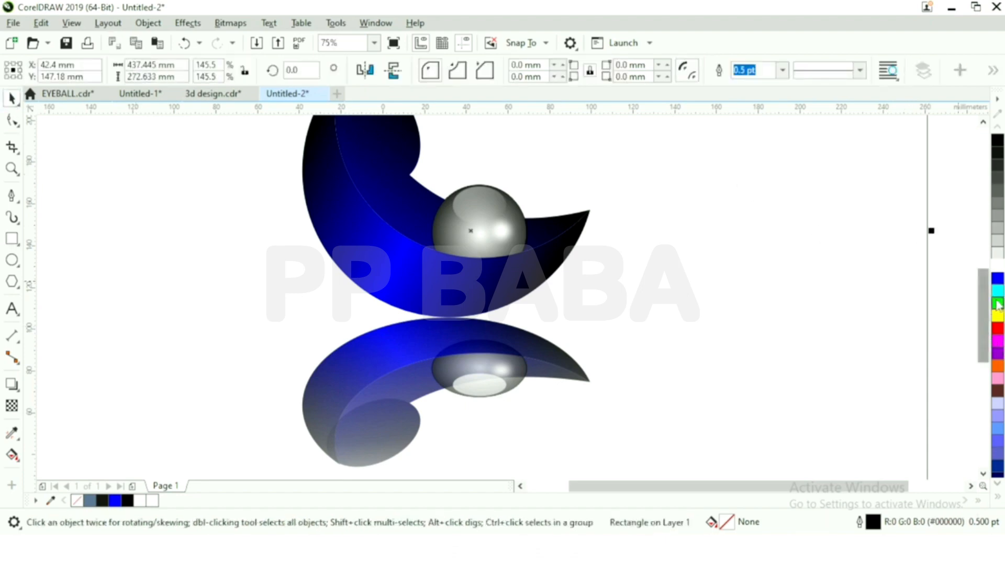
pyautogui.click(999, 197)
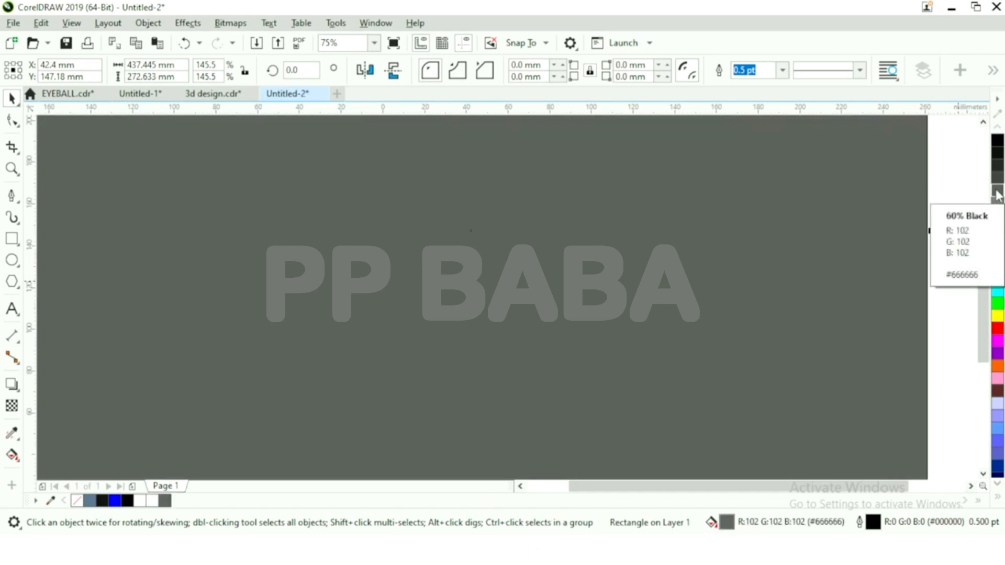
pyautogui.hotkey('shift', 'pagedown')
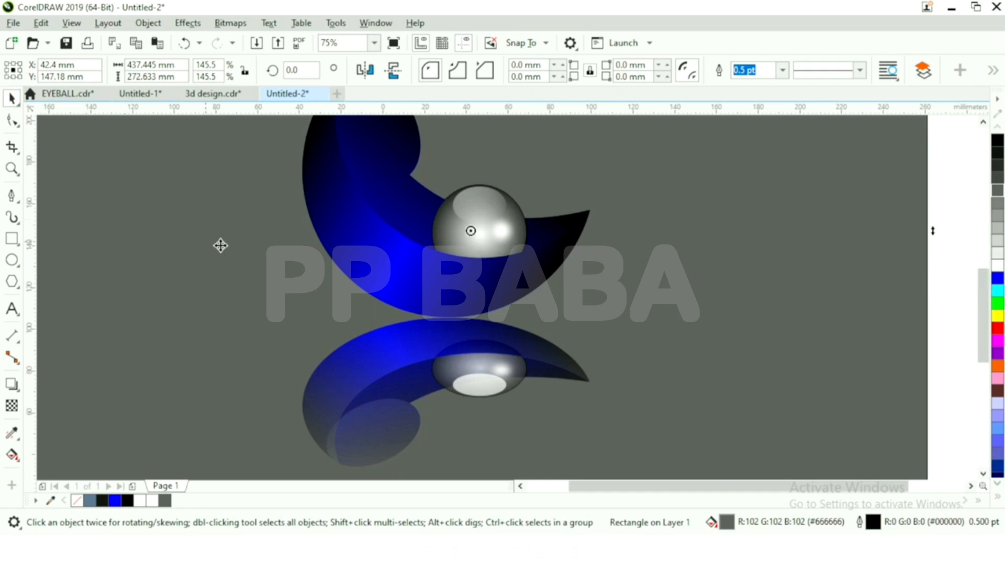
# Group the logo, reflection and background, scale the group to 82.6% and position it at about X 81.6, Y 133.4 mm.
pyautogui.click(483, 255)
pyautogui.click(481, 356)
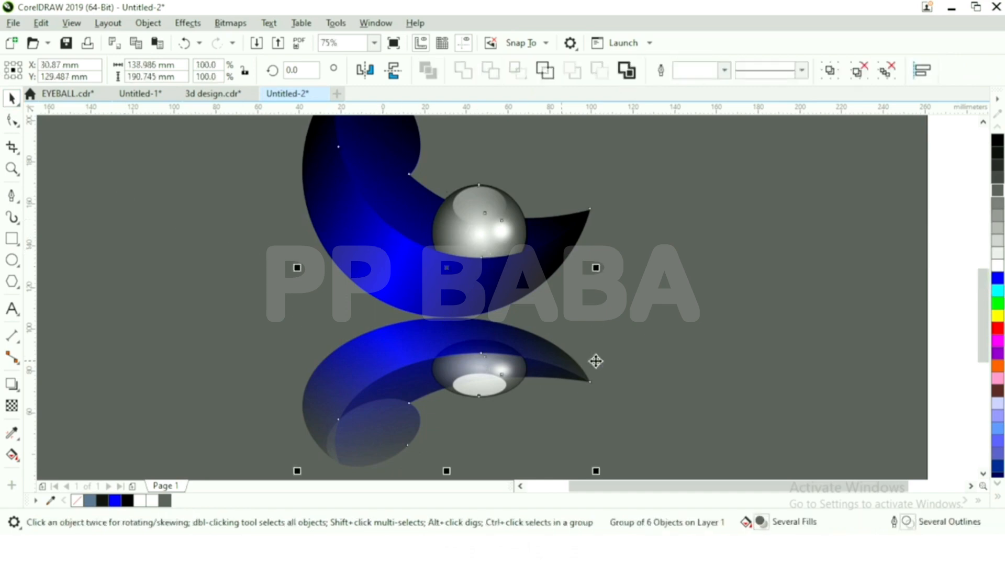
pyautogui.hotkey('ctrl', 'a')
pyautogui.hotkey('ctrl', 'g')
pyautogui.moveTo(757, 377); pyautogui.dragTo(791, 331)
pyautogui.moveTo(969, 478); pyautogui.dragTo(885, 423)
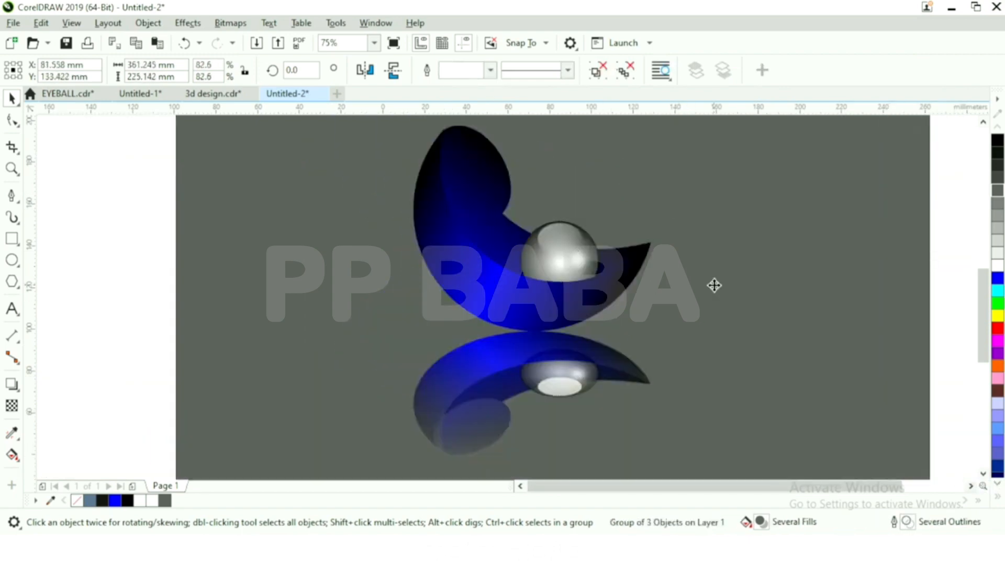
pyautogui.click(94, 239)
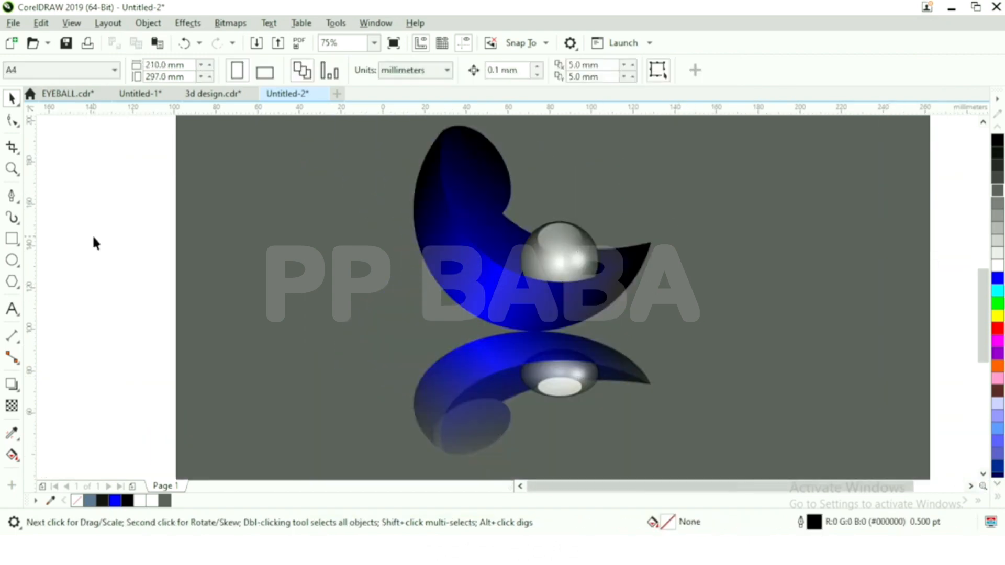